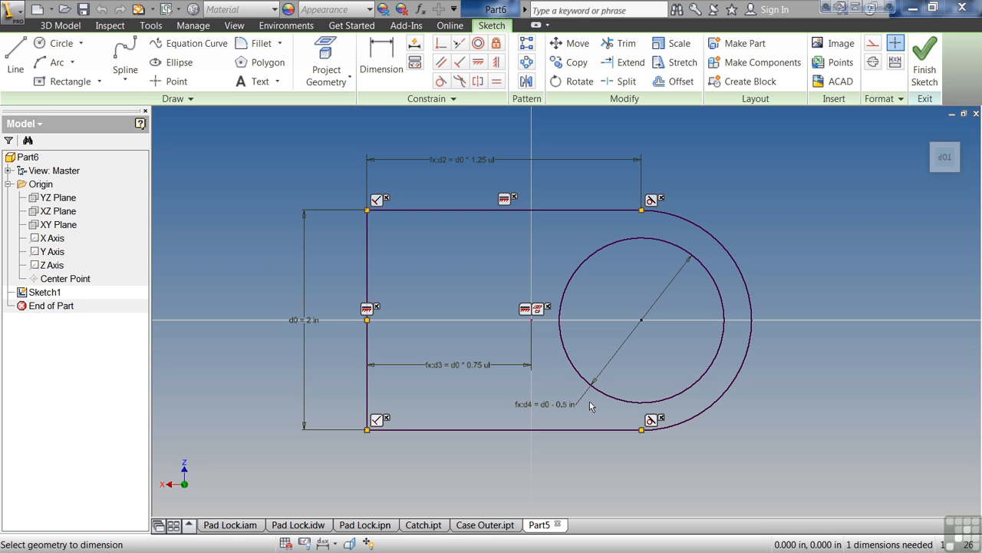
Set the profile's overall height dimension d0 to 2.5 in.
{"action": "left_click", "coordinate": [311, 318]}
{"action": "type", "text": "2.5"}
{"action": "key", "text": "Return"}
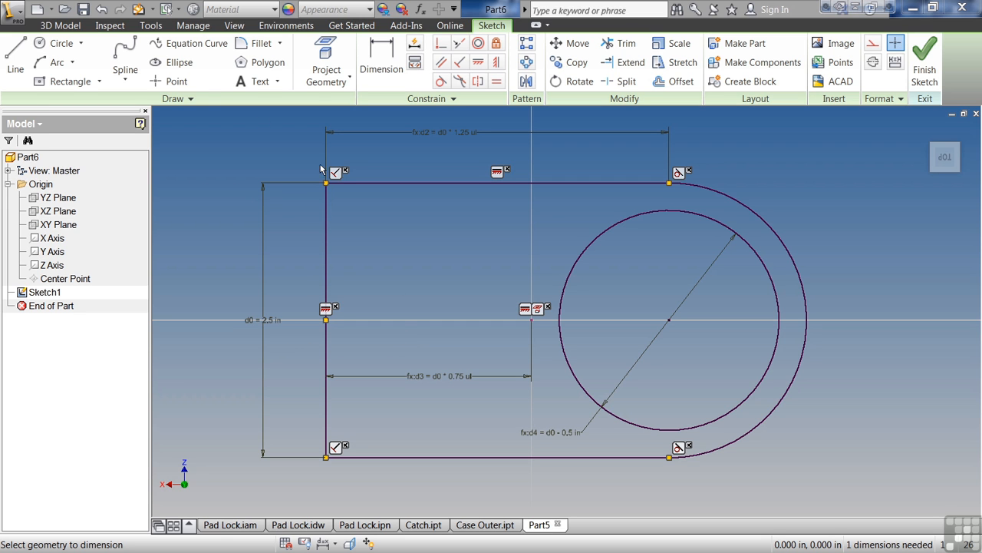
Draw two small rectangles inside the profile, one near the top edge and one near the bottom edge, about 0.72 by 0.25 in.
{"action": "left_click", "coordinate": [99, 81]}
{"action": "left_click", "coordinate": [81, 117]}
{"action": "left_click", "coordinate": [357, 214]}
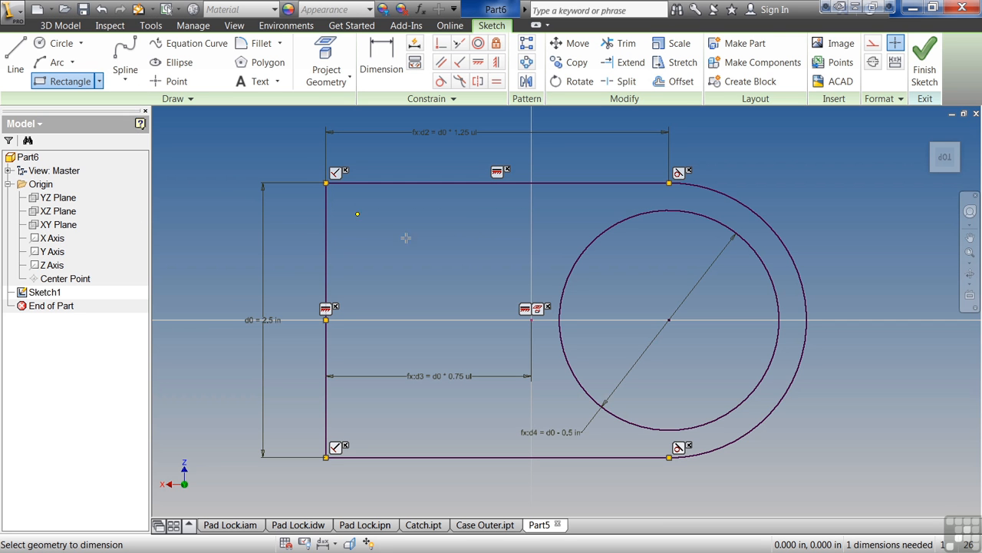
{"action": "left_click", "coordinate": [415, 243]}
{"action": "left_click", "coordinate": [374, 421]}
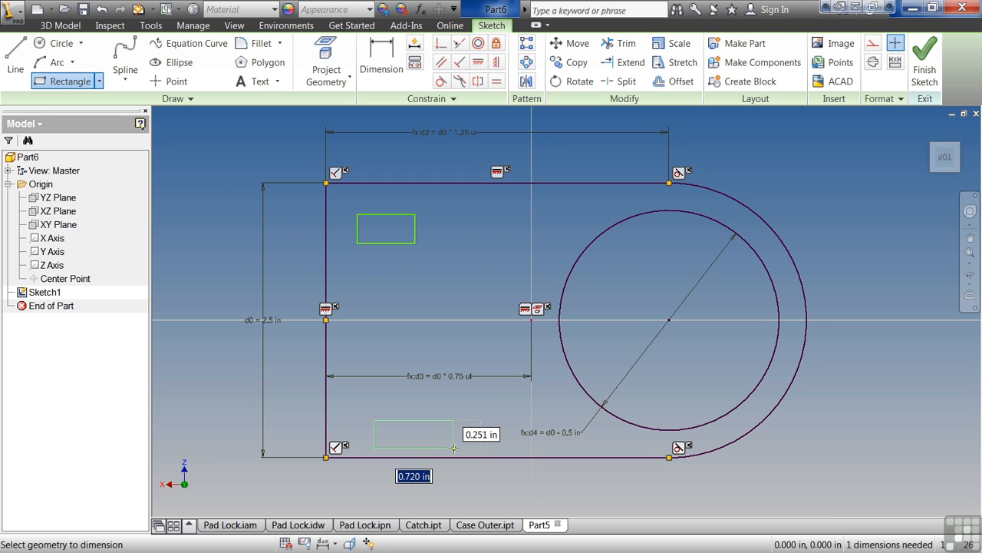
{"action": "left_click", "coordinate": [461, 441]}
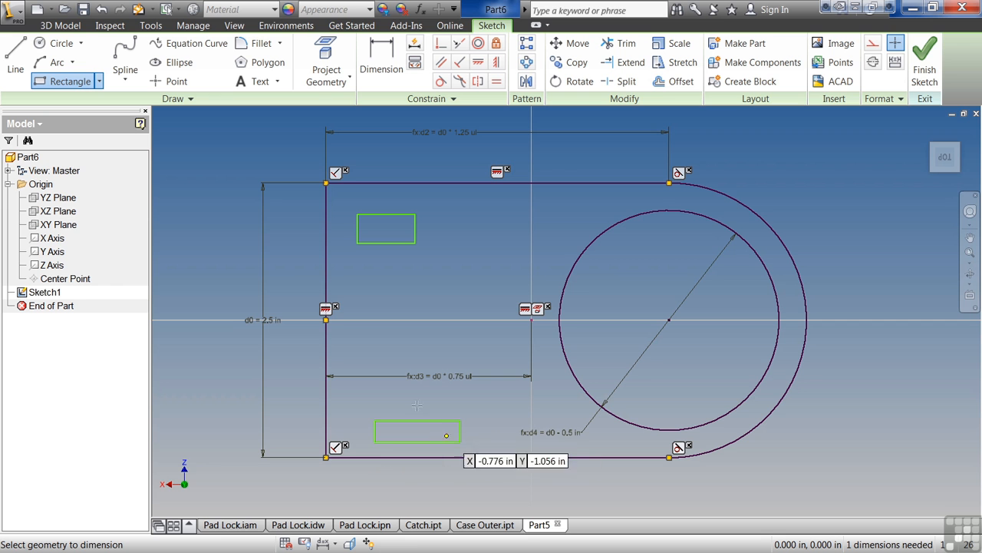
Draw a horizontal line from the midpoint of the left edge to the circle's centre.
{"action": "key", "text": "l"}
{"action": "left_click", "coordinate": [326, 320]}
{"action": "left_click", "coordinate": [670, 319]}
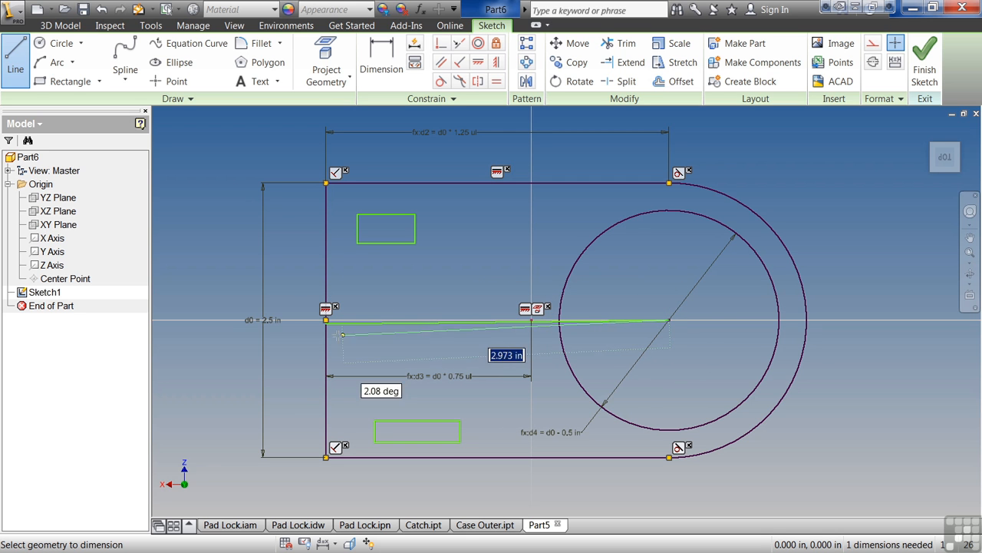
{"action": "key", "text": "Escape"}
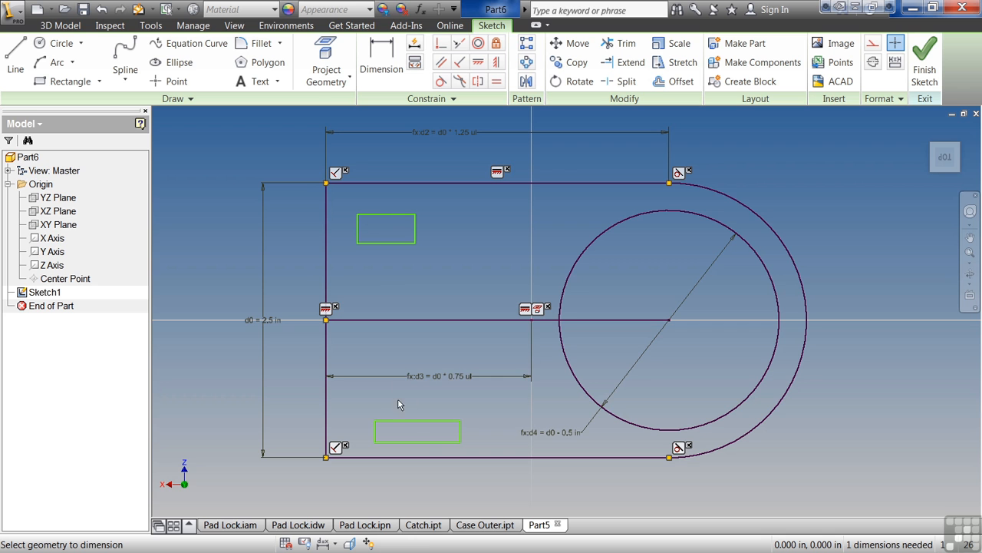
Apply Symmetric constraints so the two rectangles mirror each other about the horizontal line.
{"action": "left_click", "coordinate": [480, 82]}
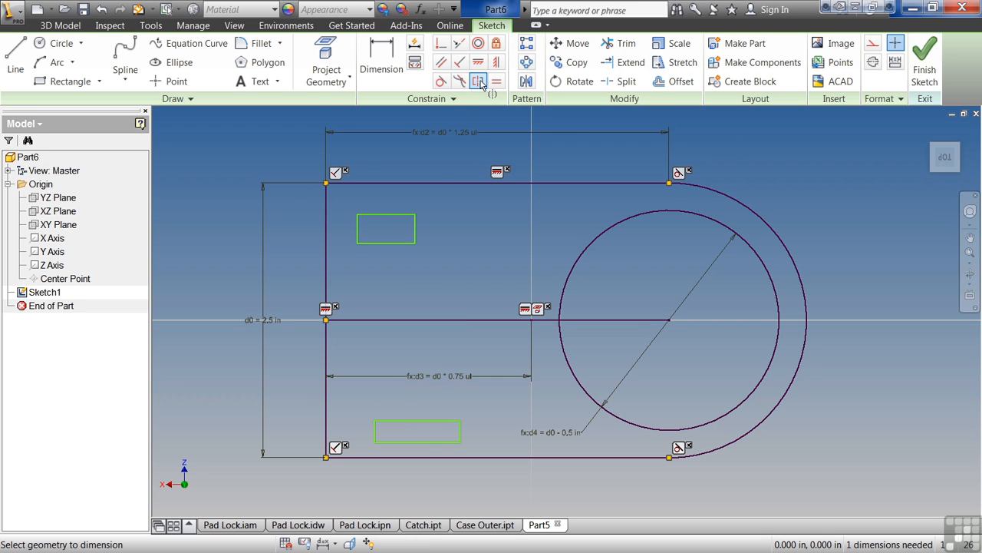
{"action": "left_click", "coordinate": [416, 234]}
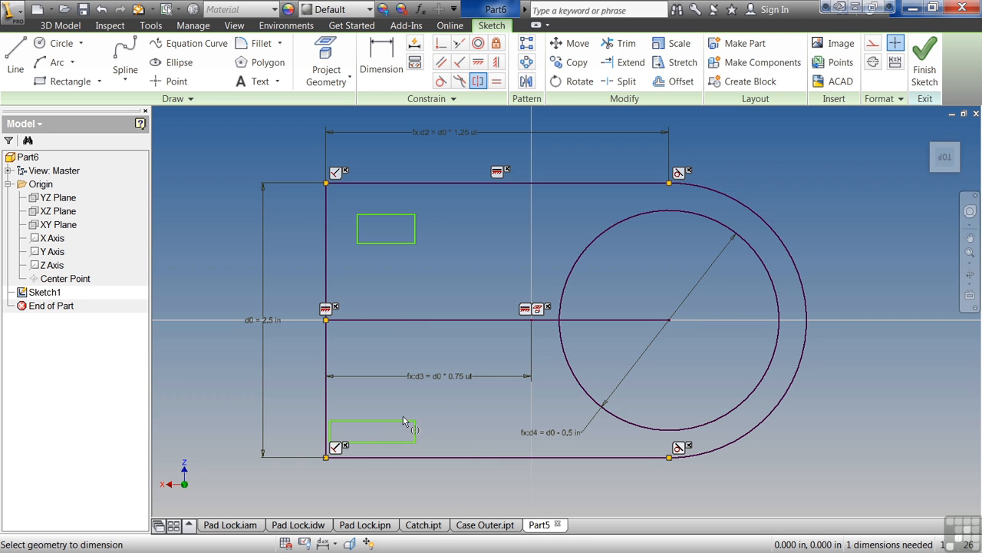
{"action": "left_click", "coordinate": [373, 421]}
{"action": "left_click", "coordinate": [381, 242]}
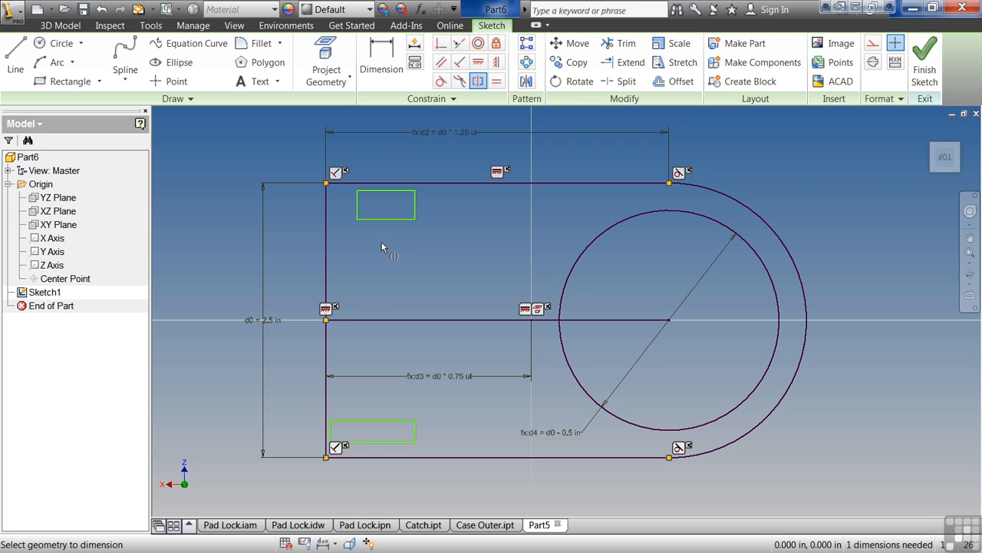
{"action": "left_click", "coordinate": [374, 442]}
{"action": "left_click", "coordinate": [332, 436]}
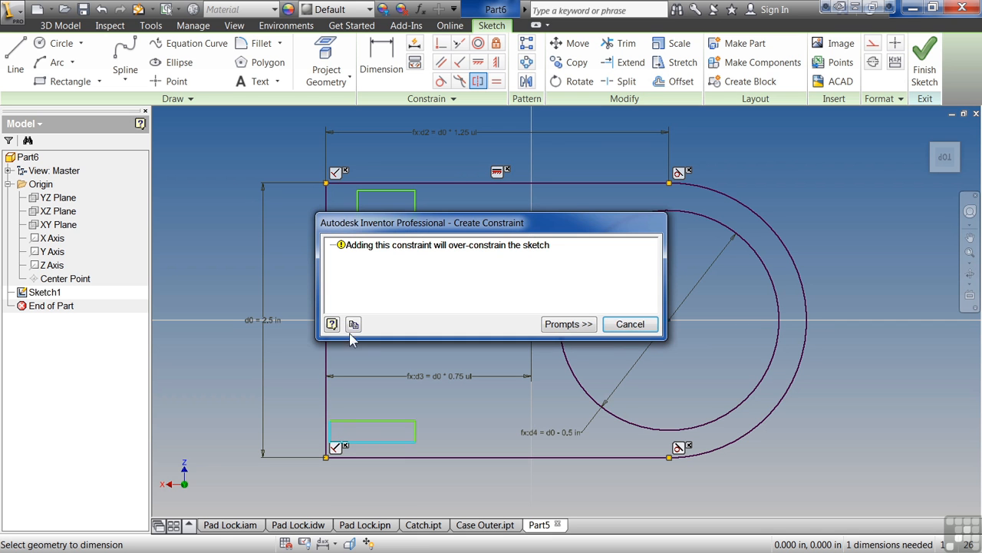
{"action": "left_click", "coordinate": [629, 325]}
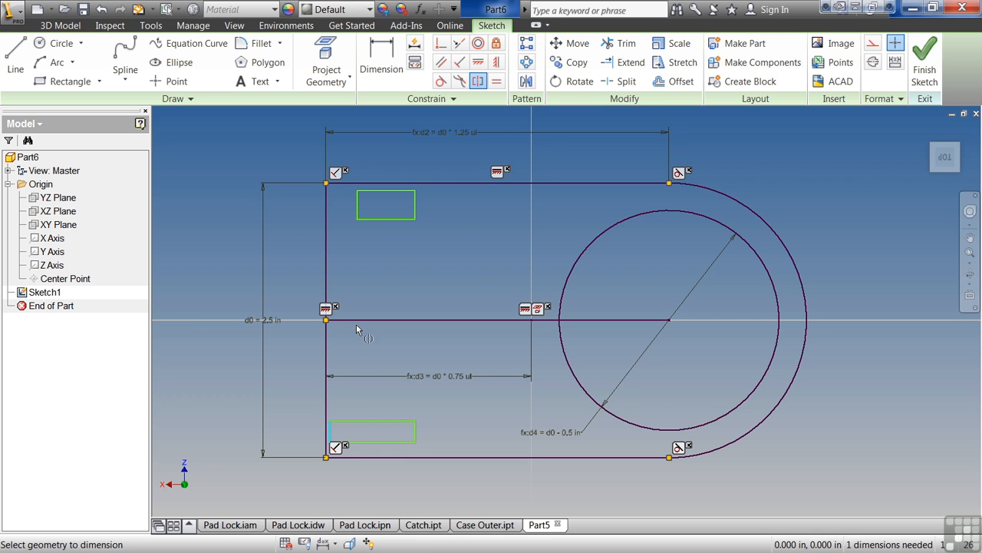
{"action": "left_click", "coordinate": [358, 204]}
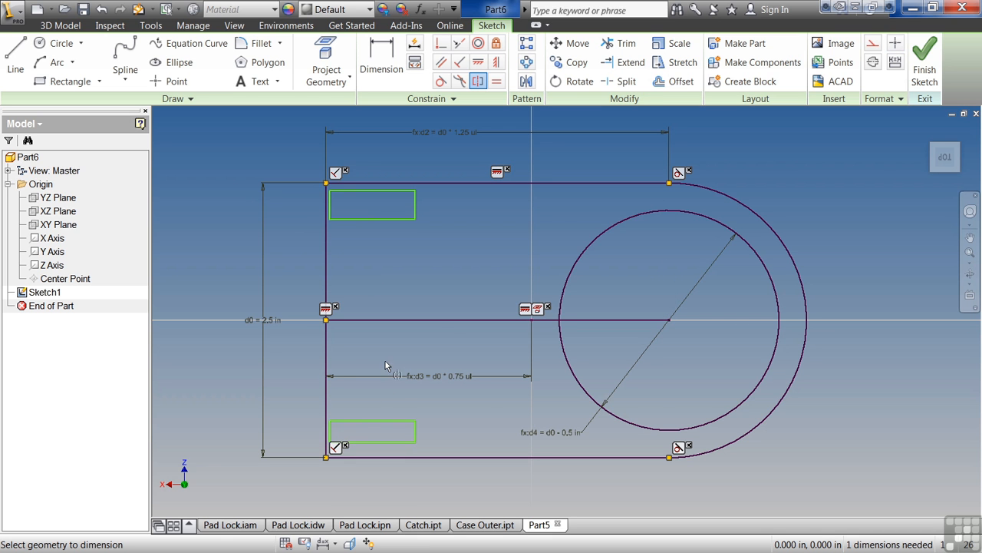
Dimension the upper rectangle's height to 0.375 in and its width to 0.5 in.
{"action": "left_click", "coordinate": [381, 67]}
{"action": "left_click", "coordinate": [415, 205]}
{"action": "left_click", "coordinate": [463, 220]}
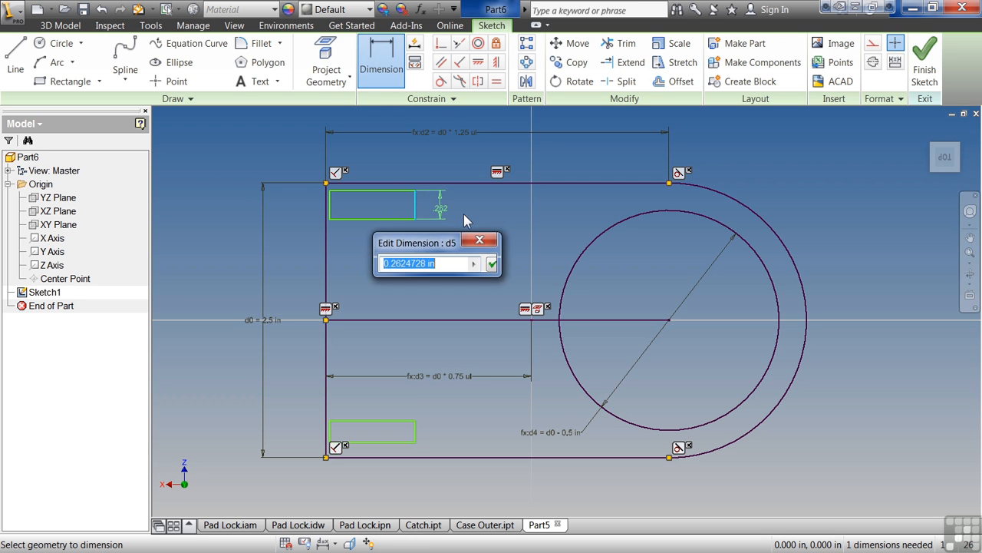
{"action": "type", "text": ".375"}
{"action": "key", "text": "Return"}
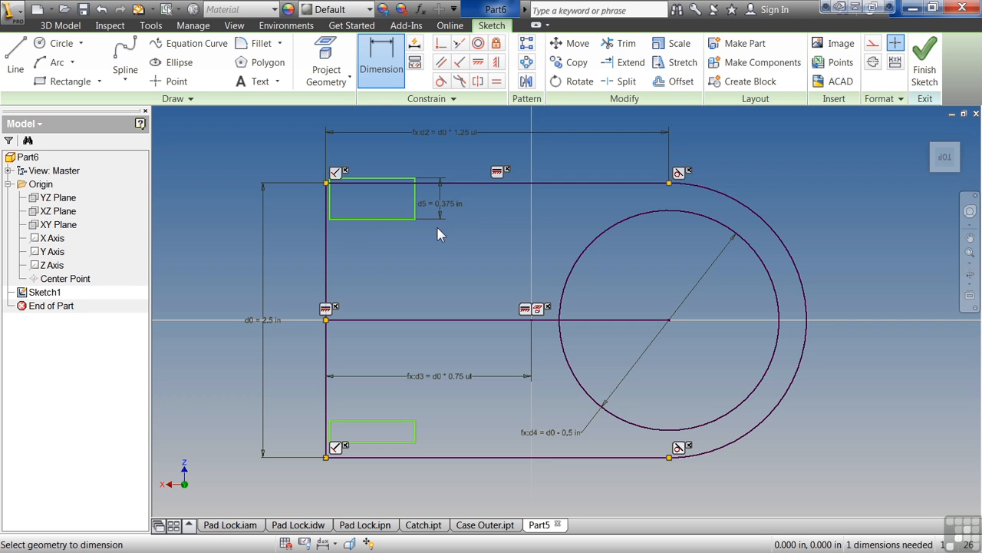
{"action": "left_click", "coordinate": [387, 220]}
{"action": "left_click", "coordinate": [394, 256]}
{"action": "type", "text": ".5"}
{"action": "key", "text": "Return"}
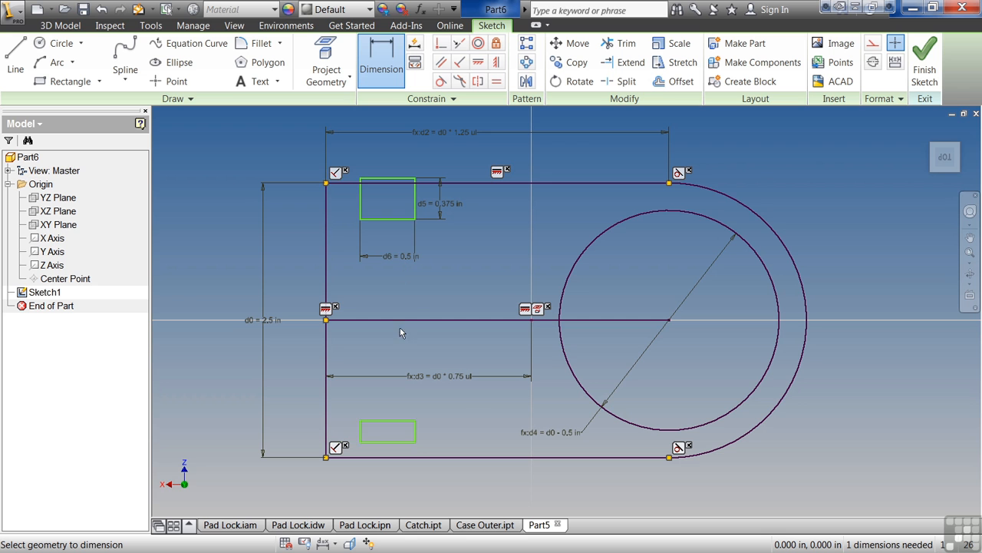
Make the rectangles' top and bottom edges symmetric about the horizontal line.
{"action": "left_click", "coordinate": [477, 80]}
{"action": "left_click", "coordinate": [383, 182]}
{"action": "left_click", "coordinate": [387, 441]}
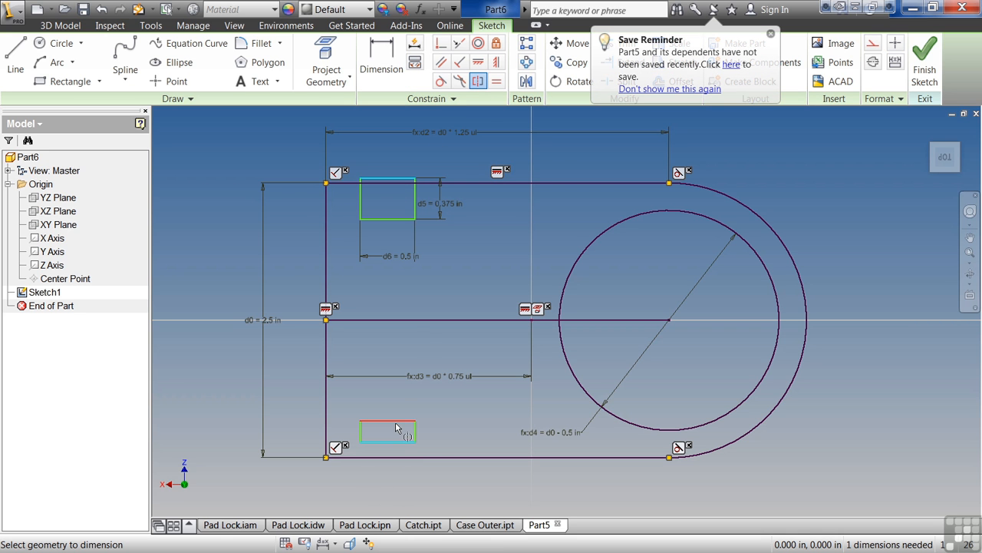
{"action": "left_click", "coordinate": [413, 319]}
{"action": "key", "text": "Escape"}
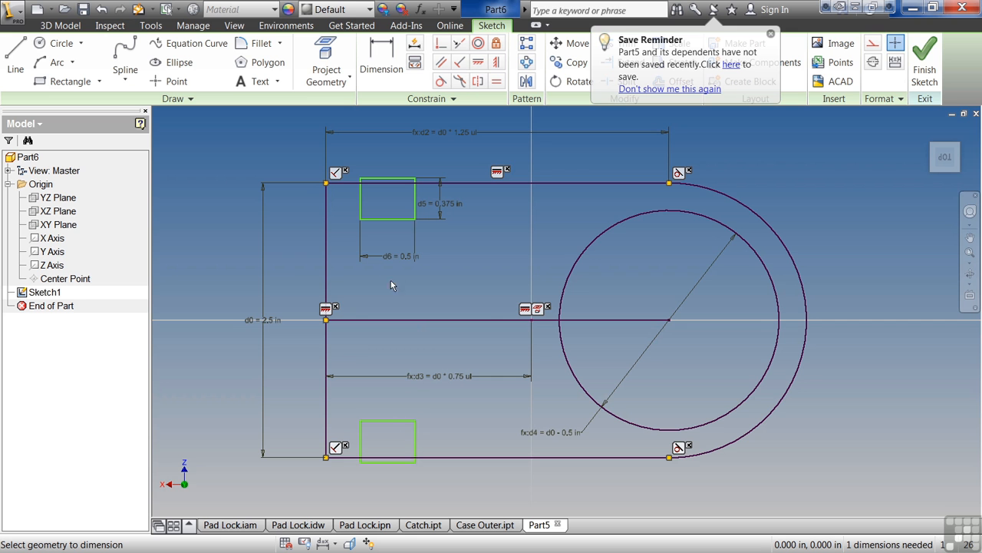
Dimension the distance from the profile's top edge to the upper rectangle as 0.25 in.
{"action": "left_click_drag", "start_coordinate": [393, 221], "coordinate": [406, 261]}
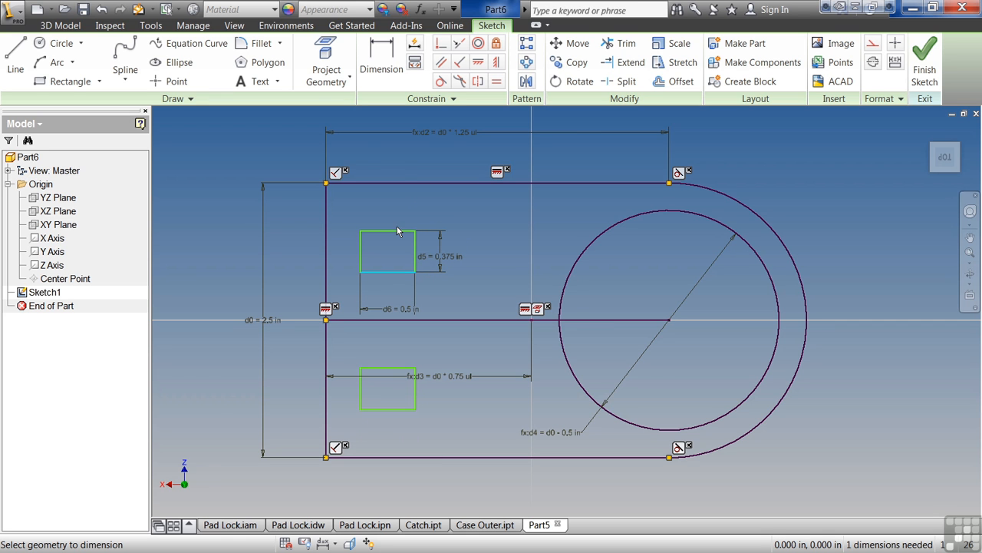
{"action": "left_click", "coordinate": [400, 182]}
{"action": "left_click", "coordinate": [384, 79]}
{"action": "left_click", "coordinate": [394, 230]}
{"action": "left_click", "coordinate": [390, 208]}
{"action": "type", "text": ".25"}
{"action": "key", "text": "Return"}
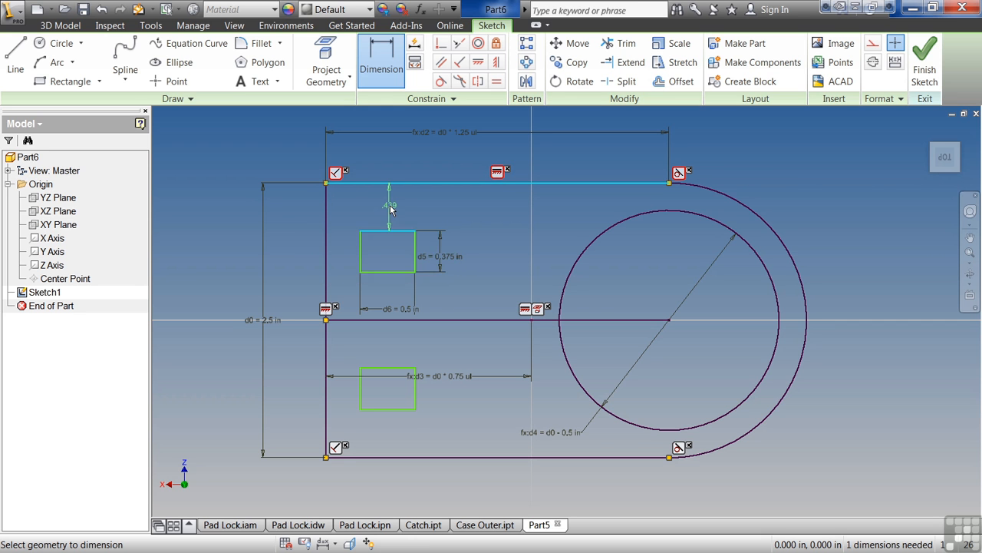
Dimension the upper rectangle's distance from the profile's left edge, setting it equal to d7.
{"action": "left_click", "coordinate": [360, 231]}
{"action": "left_click", "coordinate": [328, 230]}
{"action": "left_click", "coordinate": [346, 228]}
{"action": "left_click", "coordinate": [392, 214]}
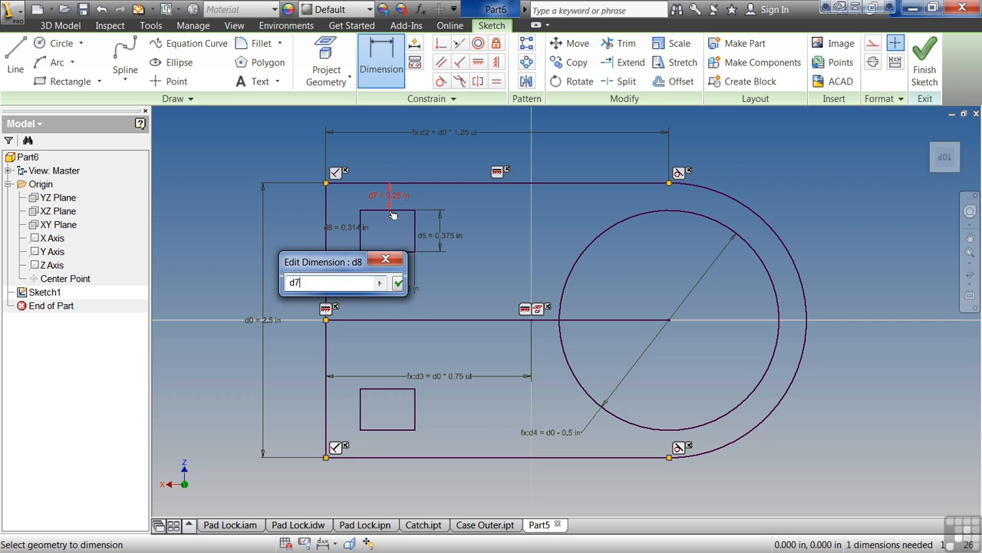
{"action": "left_click", "coordinate": [398, 283]}
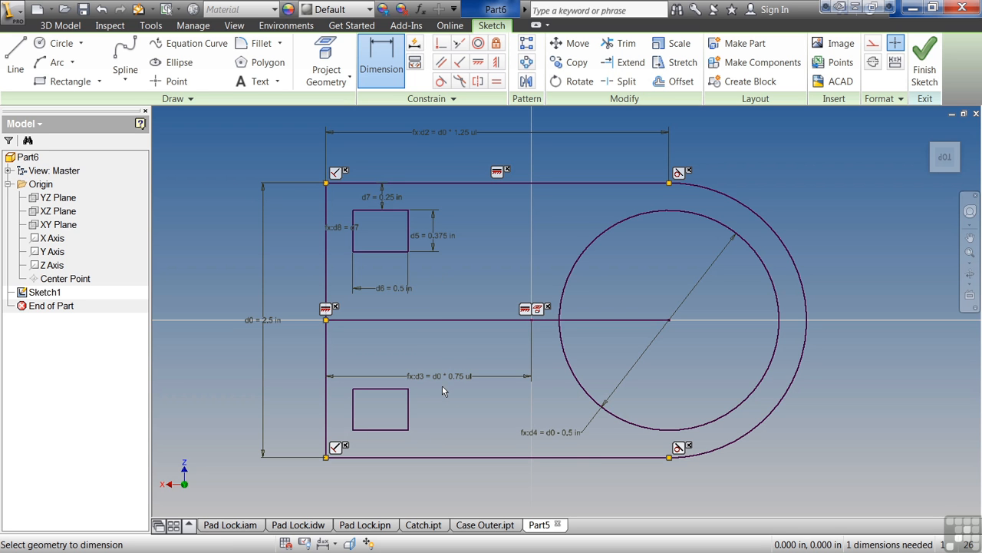
Convert the horizontal line to construction geometry.
{"action": "left_click", "coordinate": [442, 320]}
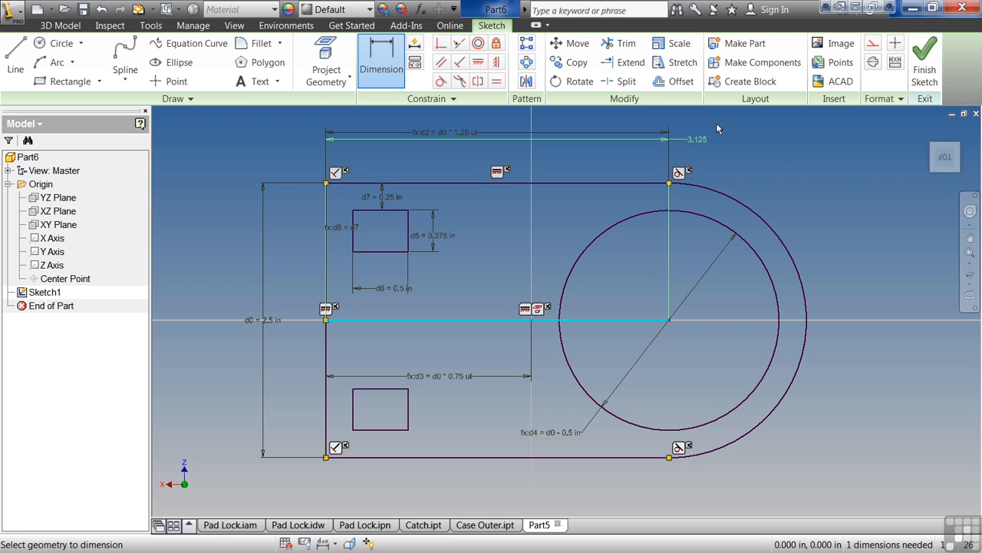
{"action": "key", "text": "Escape"}
{"action": "left_click", "coordinate": [494, 328]}
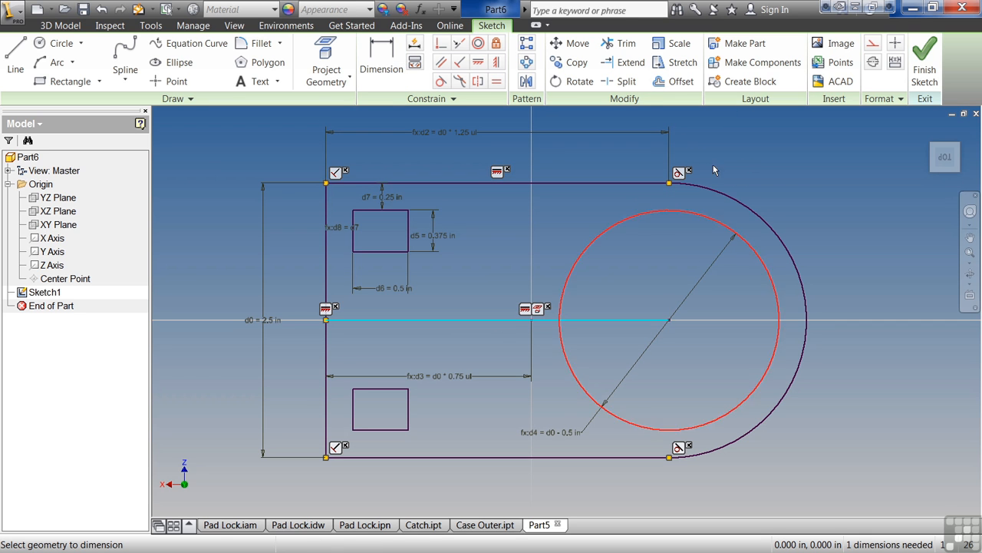
{"action": "left_click", "coordinate": [872, 43]}
{"action": "left_click", "coordinate": [482, 350]}
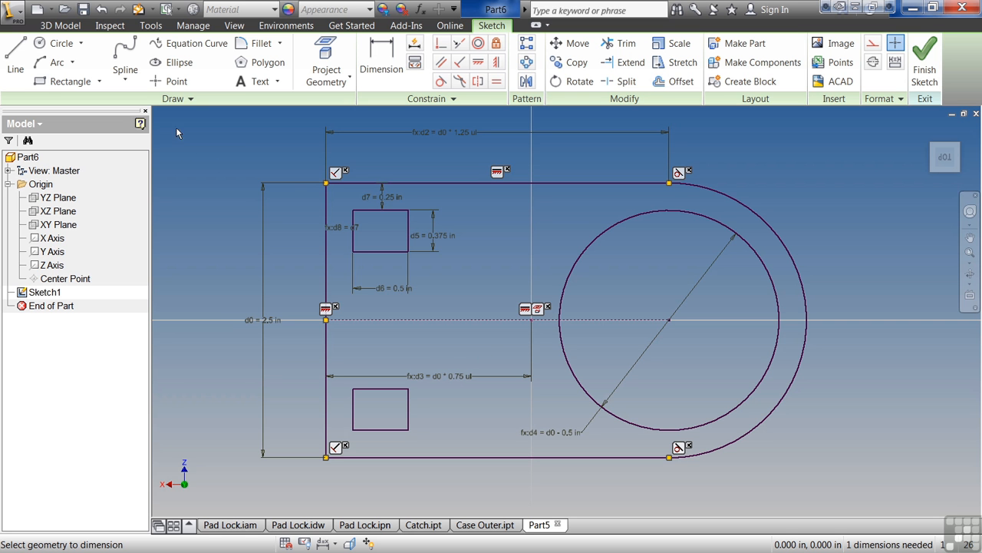
Create a new part from the Standard.ipt template and start a 2D sketch on its horizontal origin plane.
{"action": "left_click", "coordinate": [36, 11]}
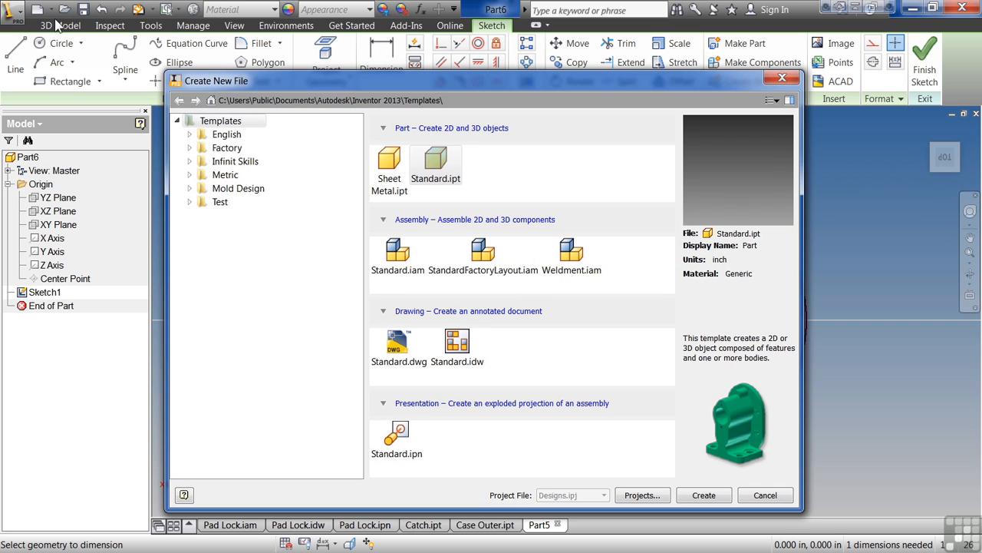
{"action": "double_click", "coordinate": [442, 168]}
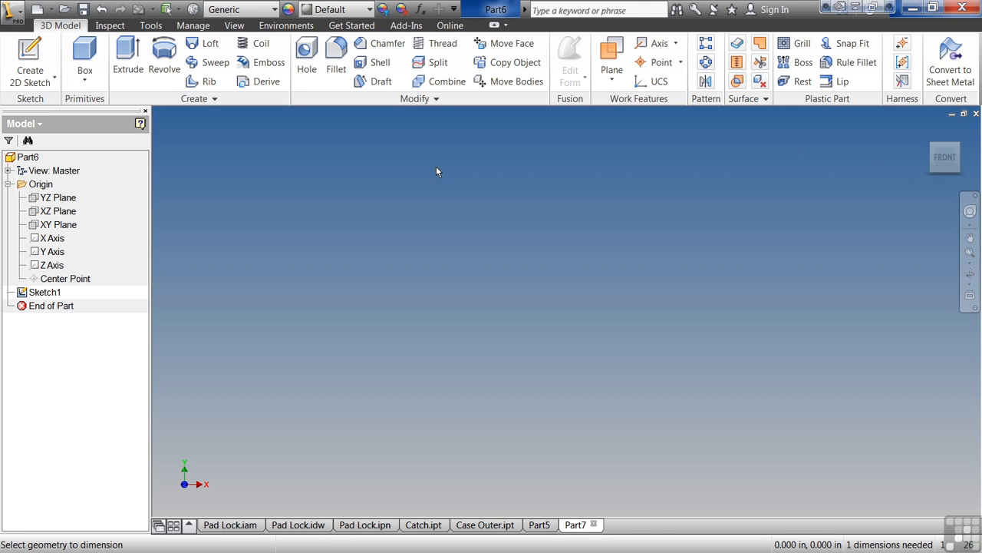
{"action": "left_click", "coordinate": [40, 56]}
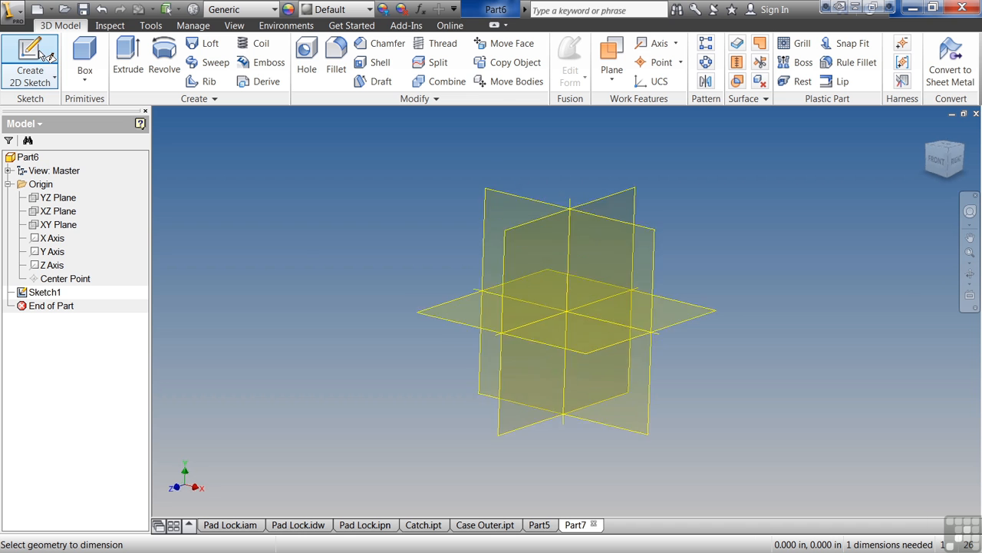
{"action": "left_click", "coordinate": [429, 316]}
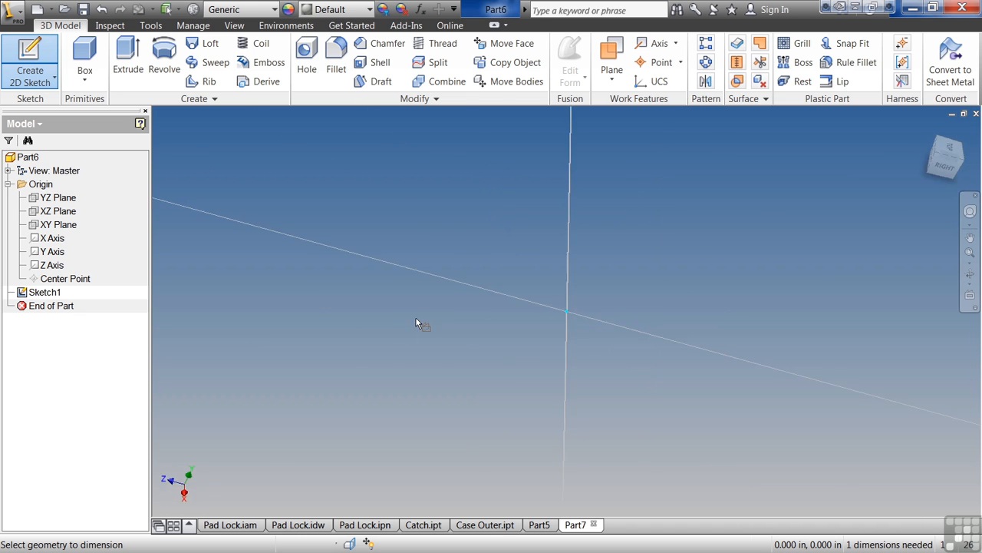
Sketch a closed profile: a bottom line about 0.75 in, a tangent semicircular arc, a top line and a left edge.
{"action": "key", "text": "l"}
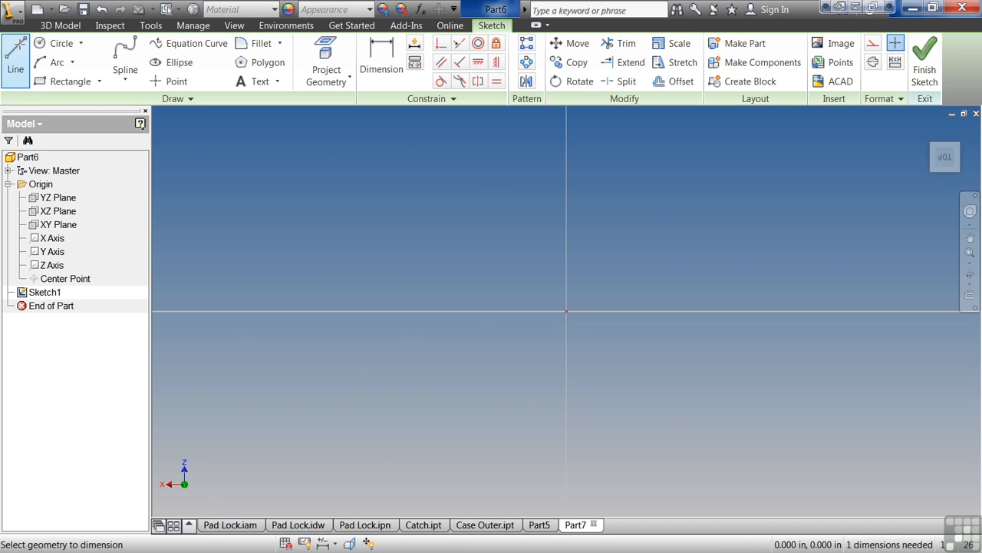
{"action": "left_click", "coordinate": [433, 416]}
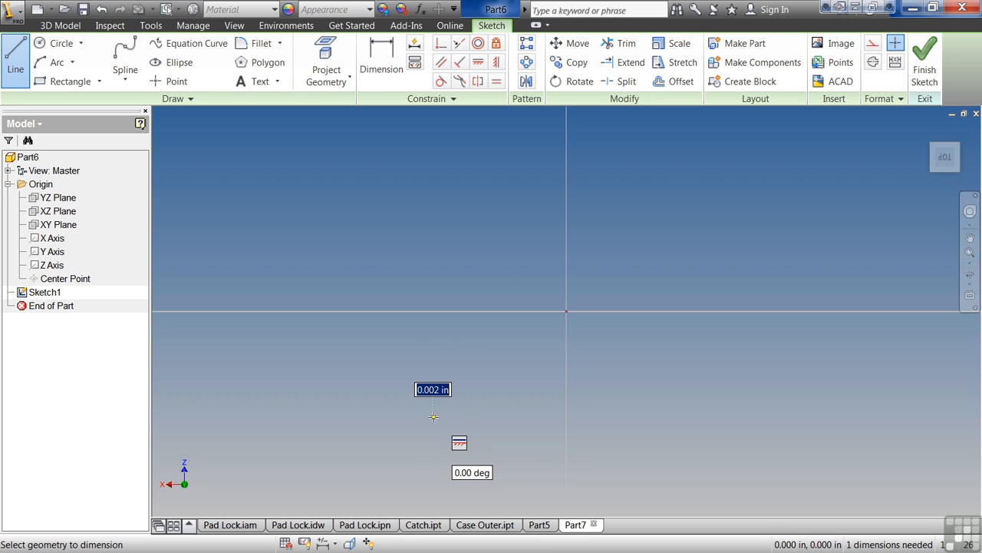
{"action": "left_click", "coordinate": [651, 416]}
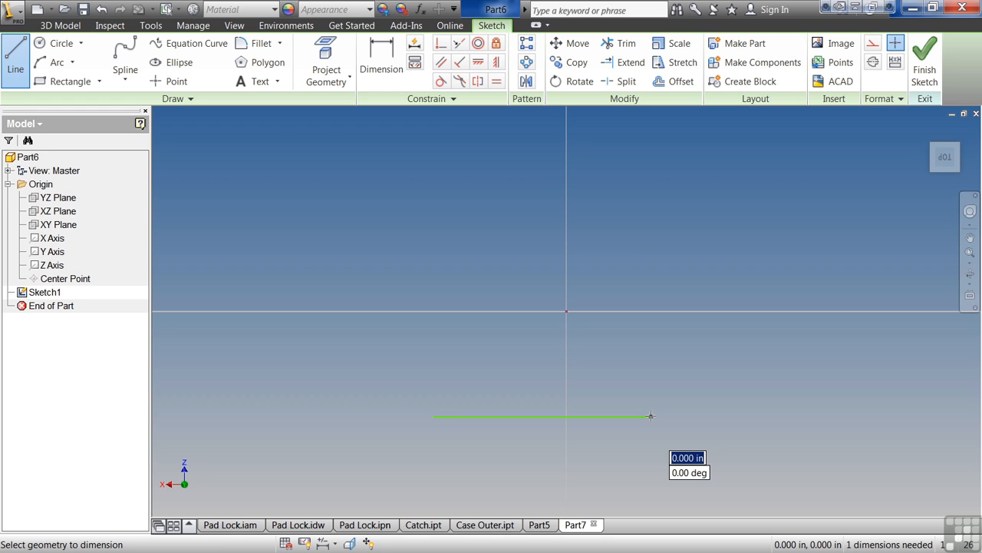
{"action": "left_click_drag", "start_coordinate": [650, 416], "coordinate": [658, 177]}
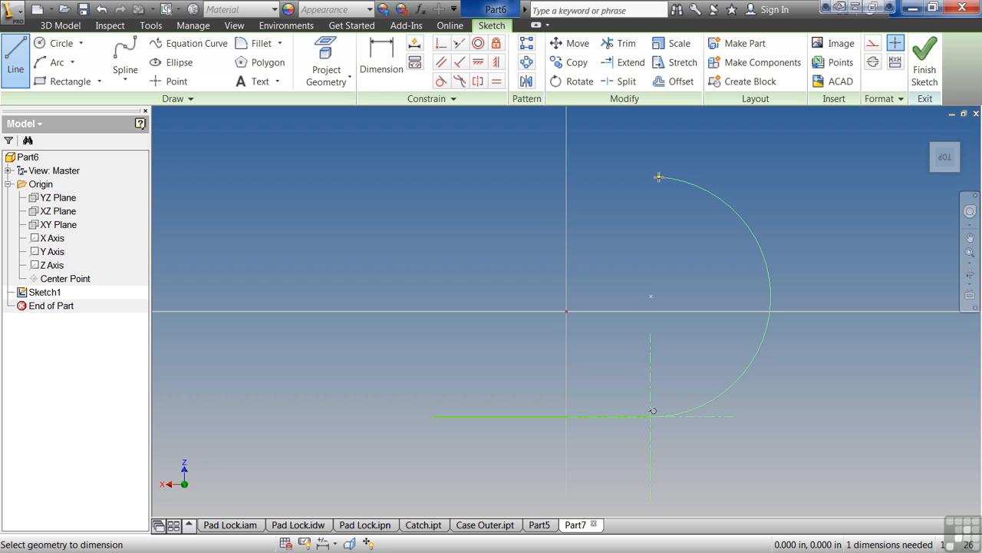
{"action": "left_click_drag", "start_coordinate": [657, 177], "coordinate": [651, 181]}
{"action": "left_click_drag", "start_coordinate": [650, 180], "coordinate": [651, 180]}
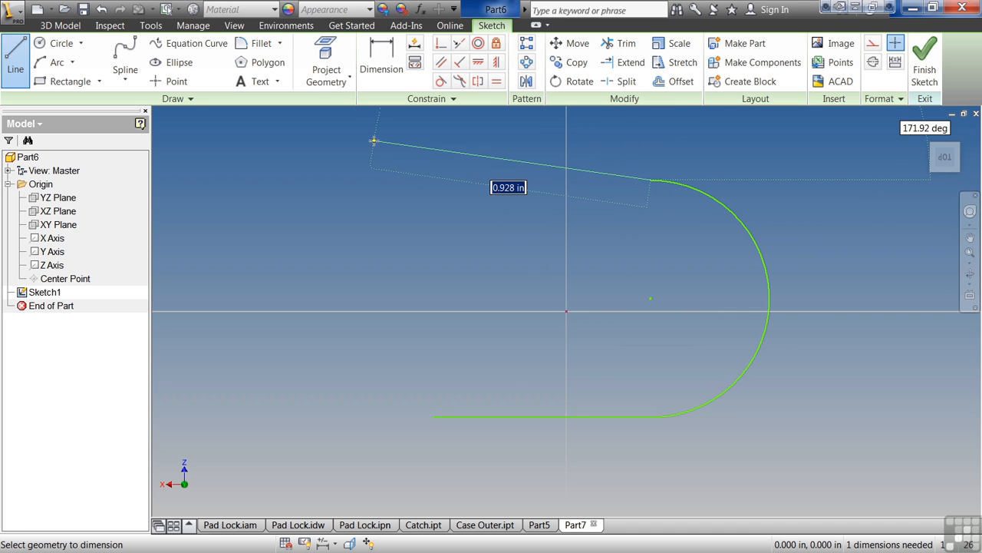
{"action": "left_click", "coordinate": [432, 179]}
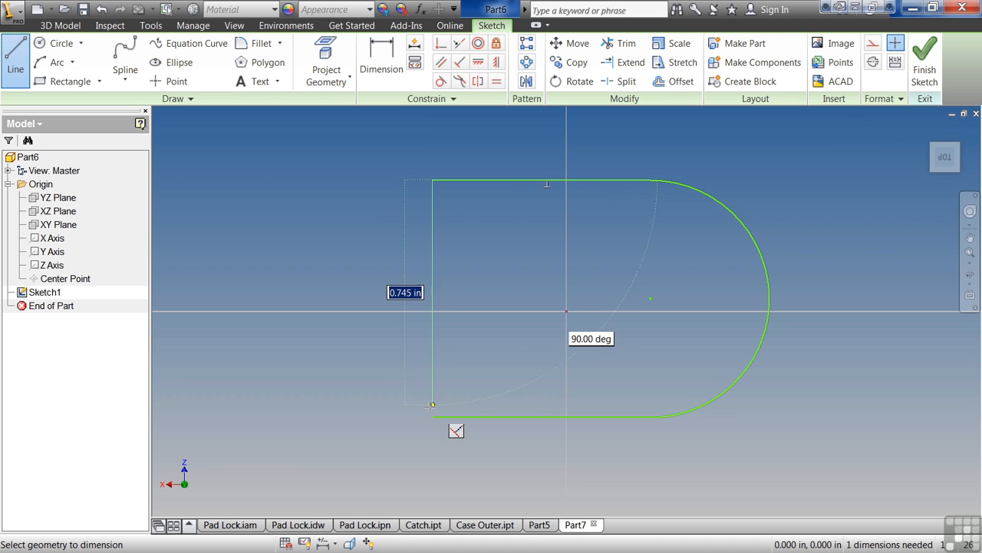
{"action": "left_click", "coordinate": [433, 417]}
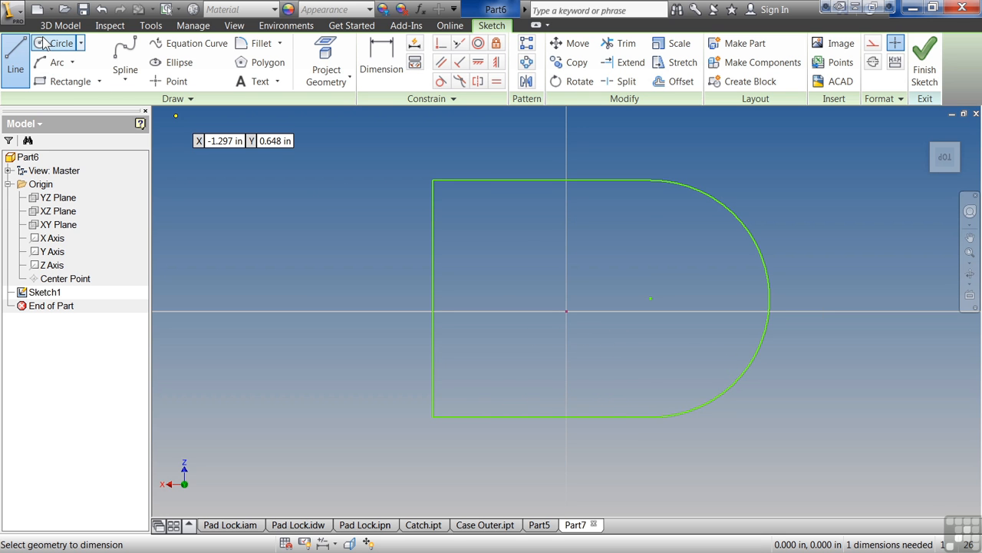
{"action": "key", "text": "Escape"}
Draw a circle centred on the rounded end's centre point.
{"action": "key", "text": "c"}
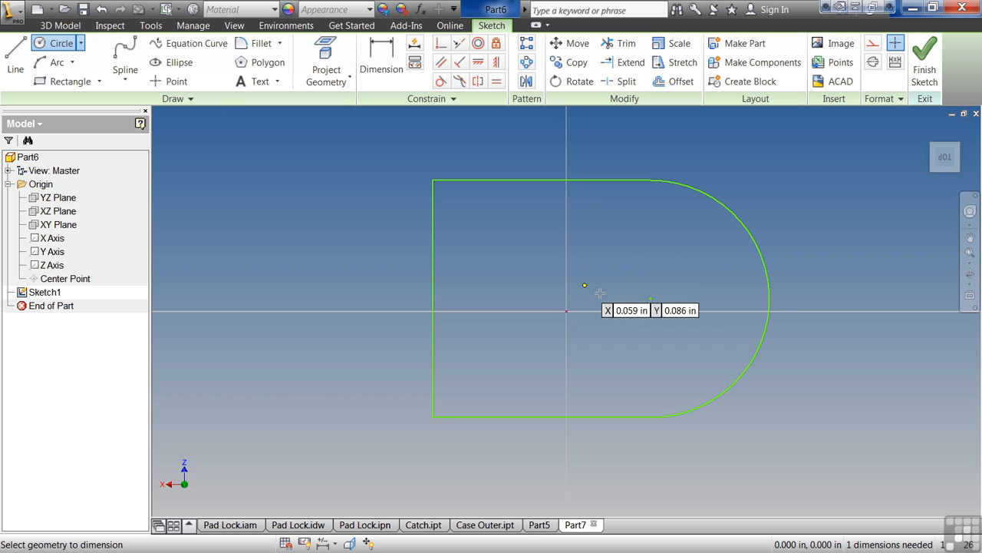
{"action": "left_click", "coordinate": [650, 298]}
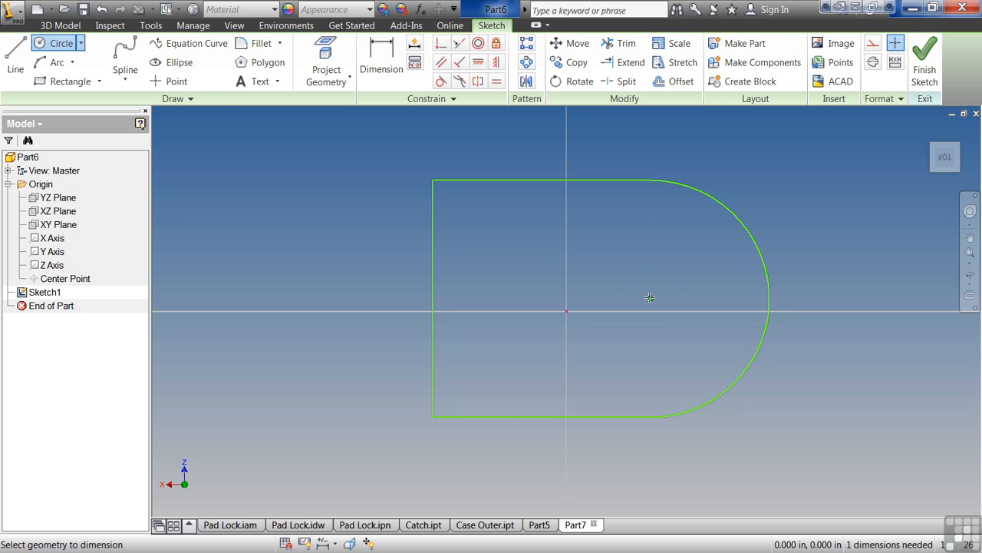
{"action": "left_click", "coordinate": [713, 268]}
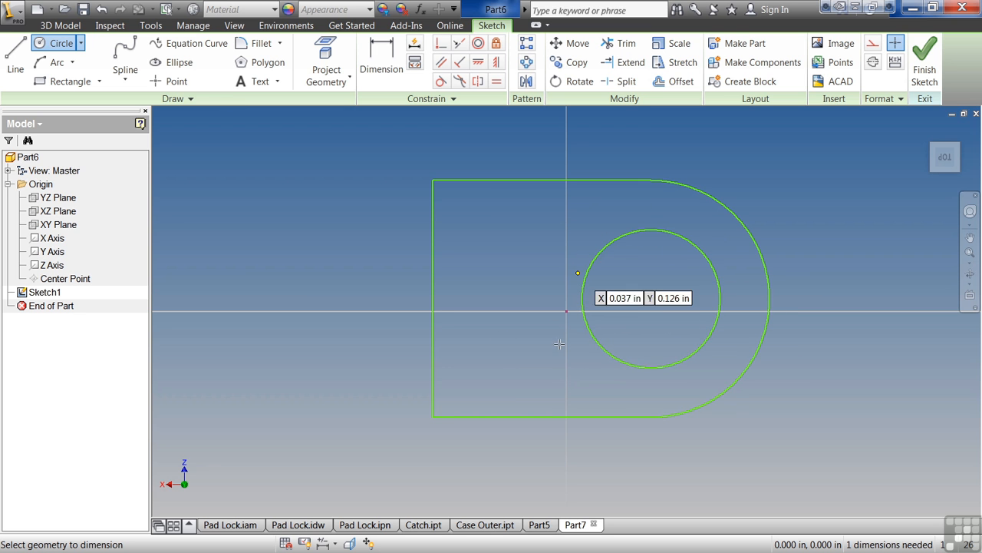
{"action": "right_click", "coordinate": [477, 145]}
{"action": "left_click", "coordinate": [514, 148]}
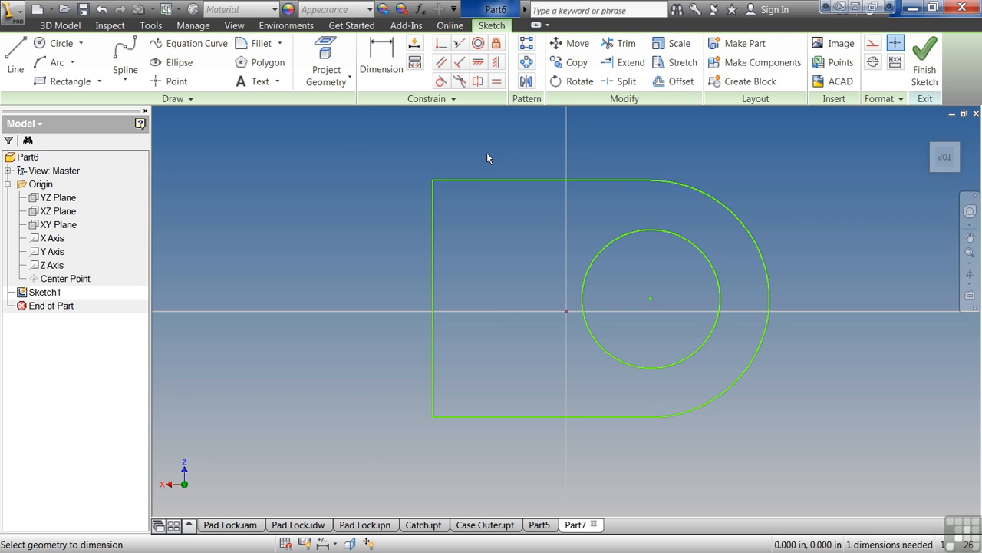
Constrain the profile's left-edge midpoint horizontally to the origin and dimension the left edge to 2 in.
{"action": "left_click", "coordinate": [478, 63]}
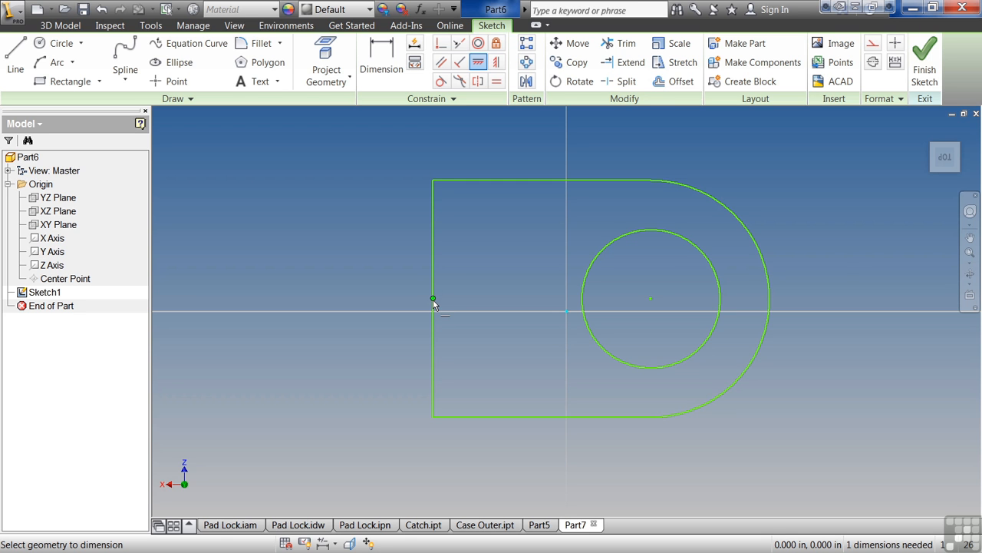
{"action": "left_click", "coordinate": [433, 300]}
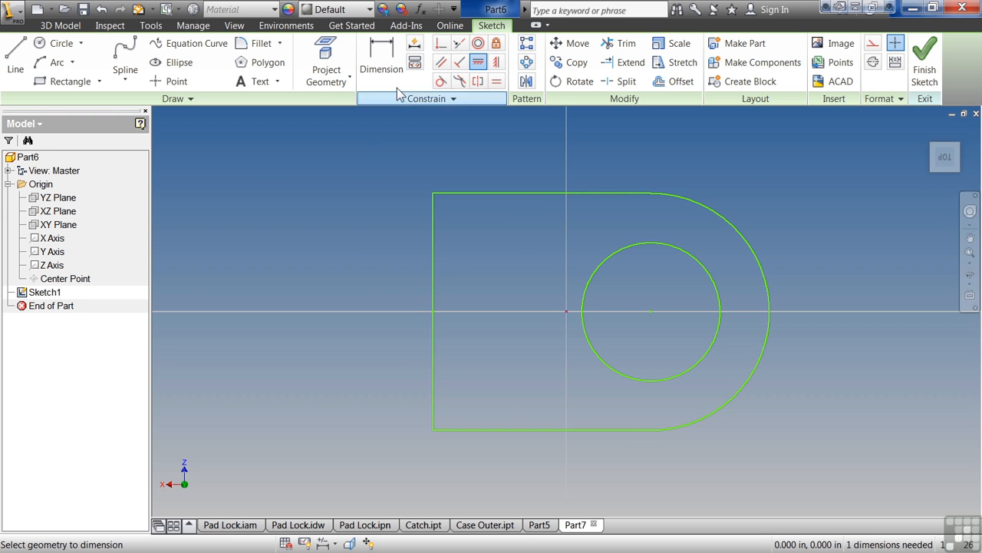
{"action": "left_click", "coordinate": [432, 266]}
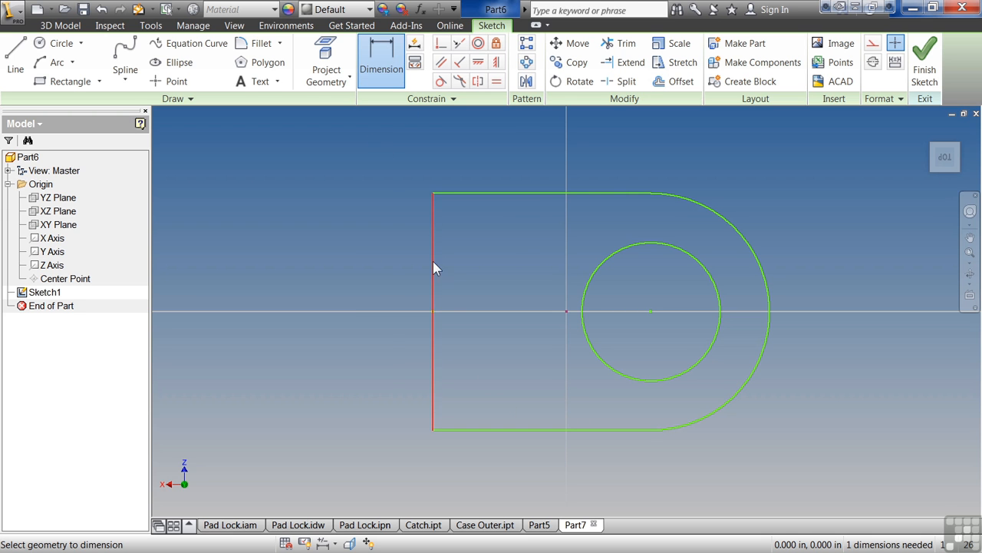
{"action": "left_click", "coordinate": [392, 266]}
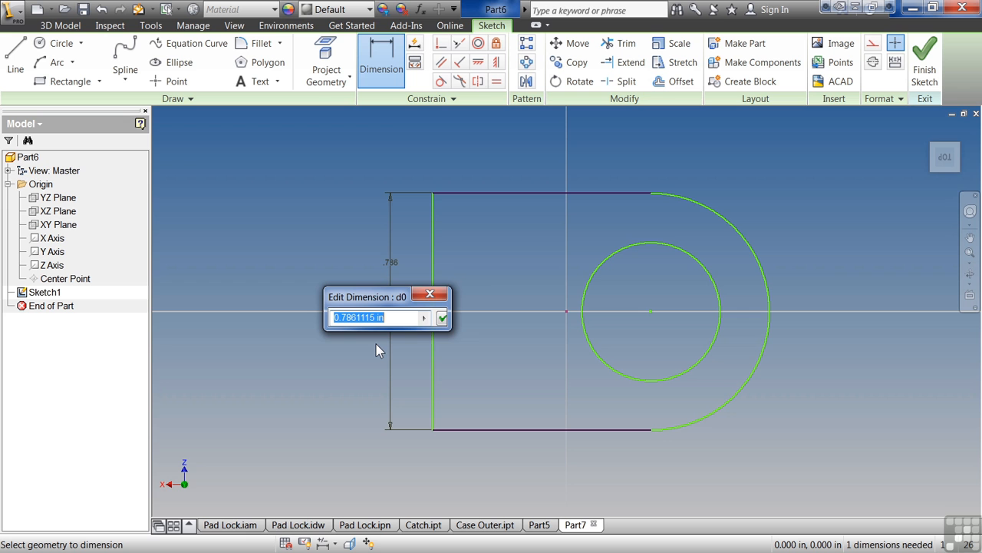
{"action": "type", "text": "2"}
{"action": "key", "text": "Return"}
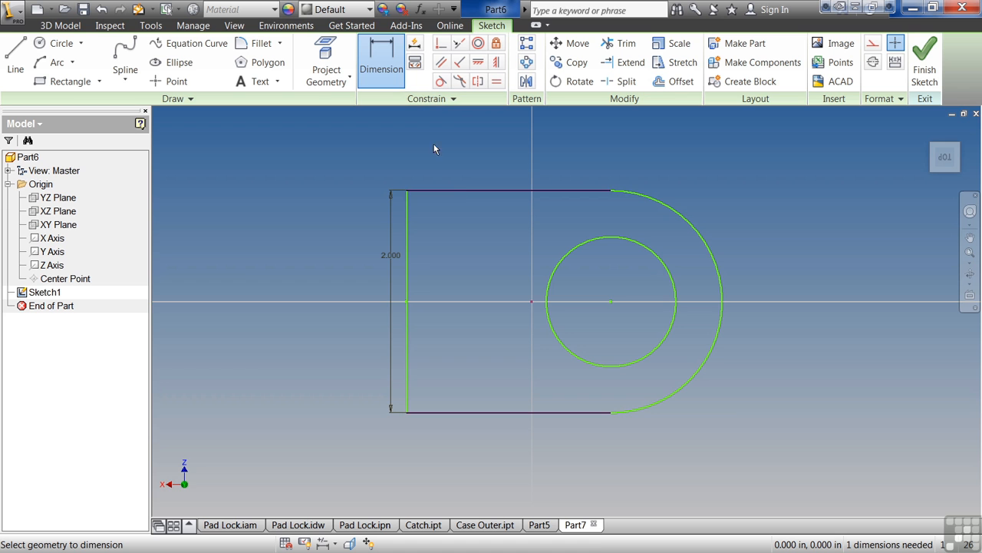
Dimension the top line's length as d0*1.25.
{"action": "left_click", "coordinate": [461, 193]}
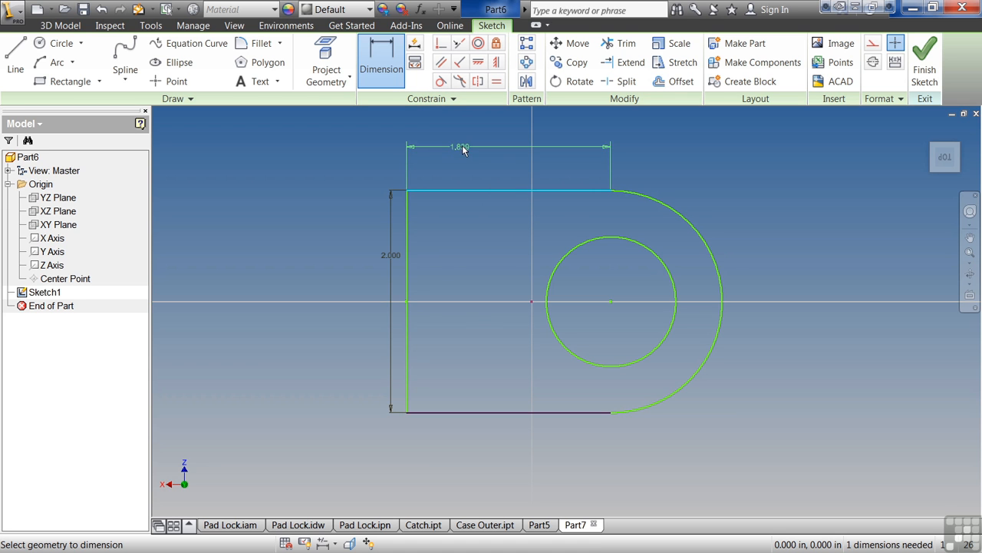
{"action": "left_click", "coordinate": [470, 151]}
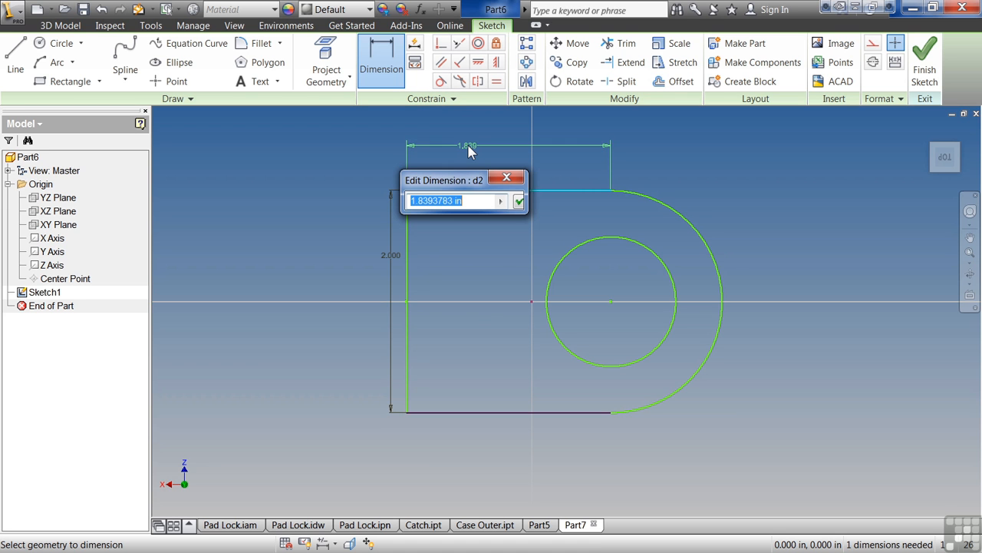
{"action": "left_click", "coordinate": [392, 256]}
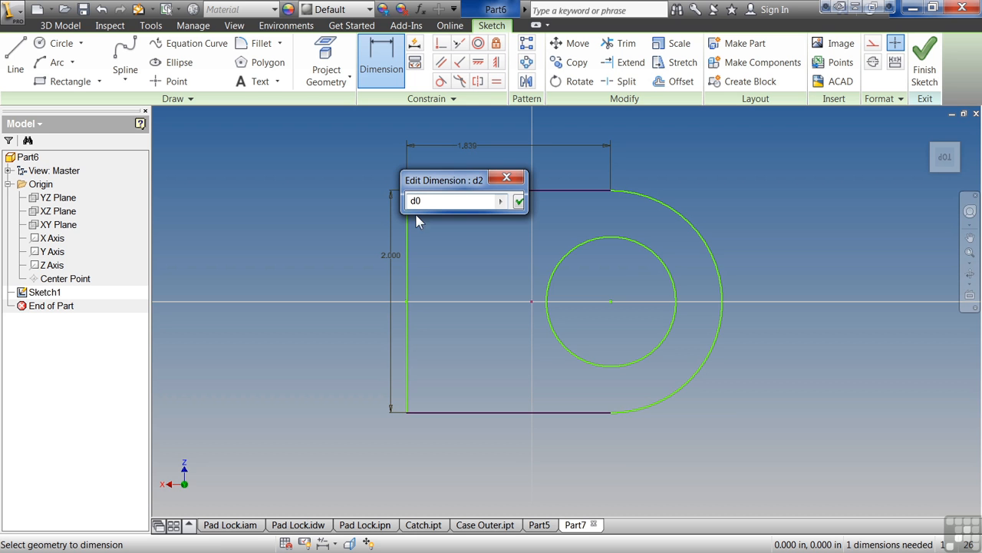
{"action": "type", "text": "*1.25"}
{"action": "key", "text": "Return"}
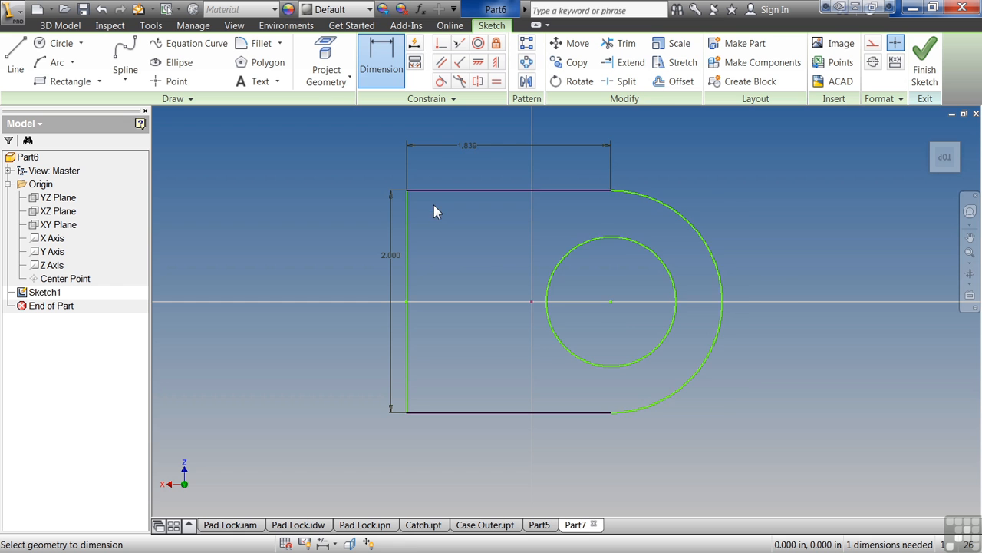
Dimension the left edge's distance from the sketch origin point with a formula based on d0, 1.5 in.
{"action": "left_click", "coordinate": [407, 284]}
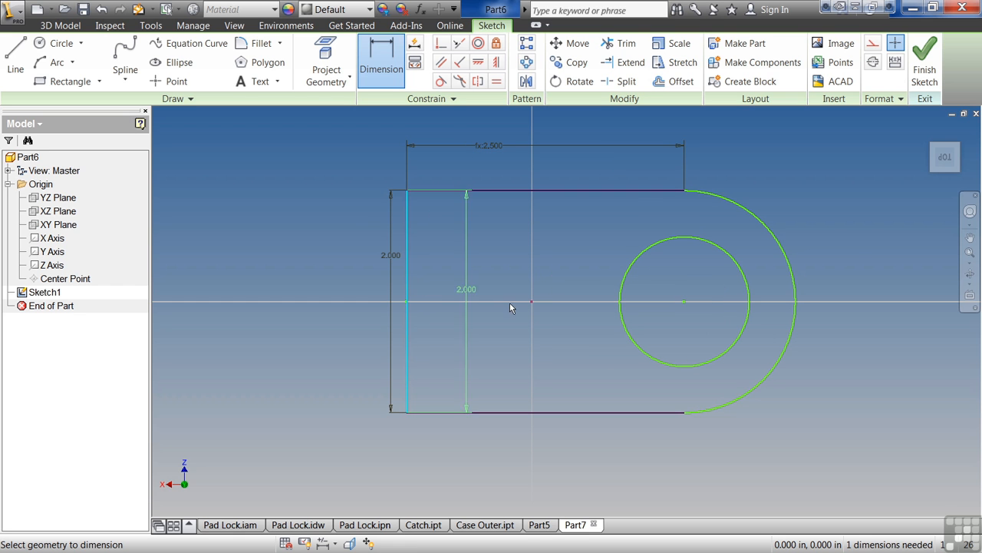
{"action": "left_click", "coordinate": [534, 307]}
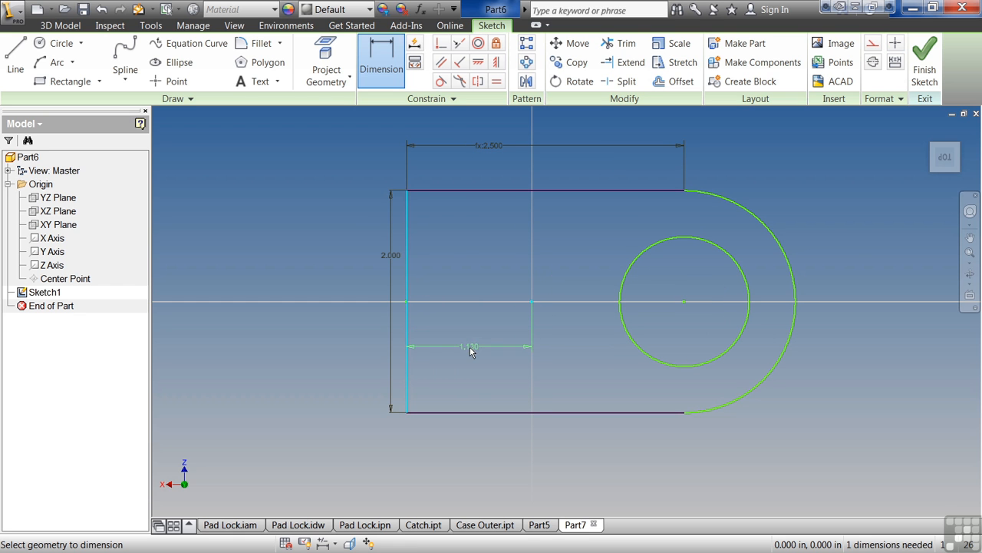
{"action": "left_click", "coordinate": [469, 347]}
{"action": "left_click", "coordinate": [392, 256]}
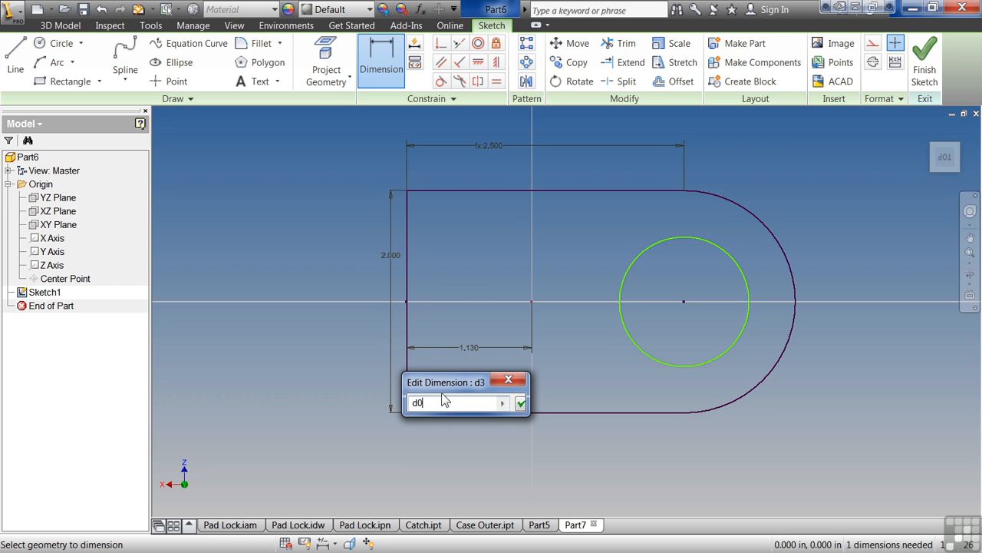
{"action": "type", "text": "*"}
{"action": "key", "text": "Return"}
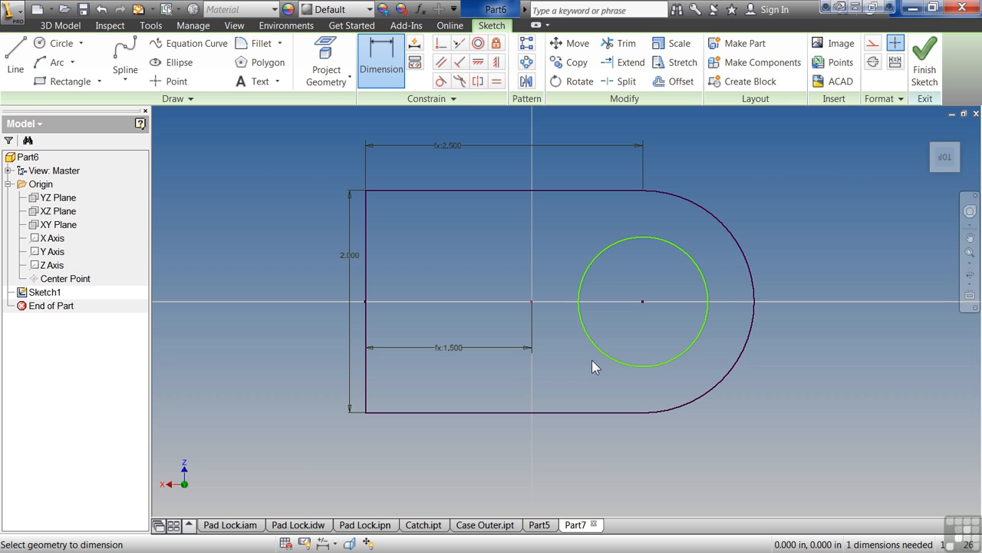
Dimension the circle's diameter as d0-.5.
{"action": "left_click", "coordinate": [603, 354]}
{"action": "left_click", "coordinate": [574, 378]}
{"action": "left_click", "coordinate": [358, 262]}
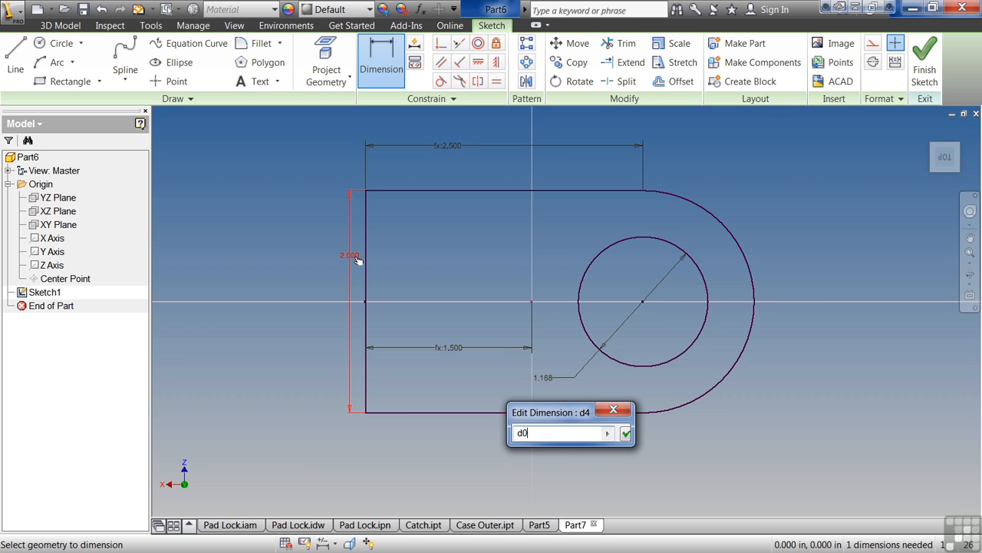
{"action": "type", "text": "-.5"}
{"action": "key", "text": "Return"}
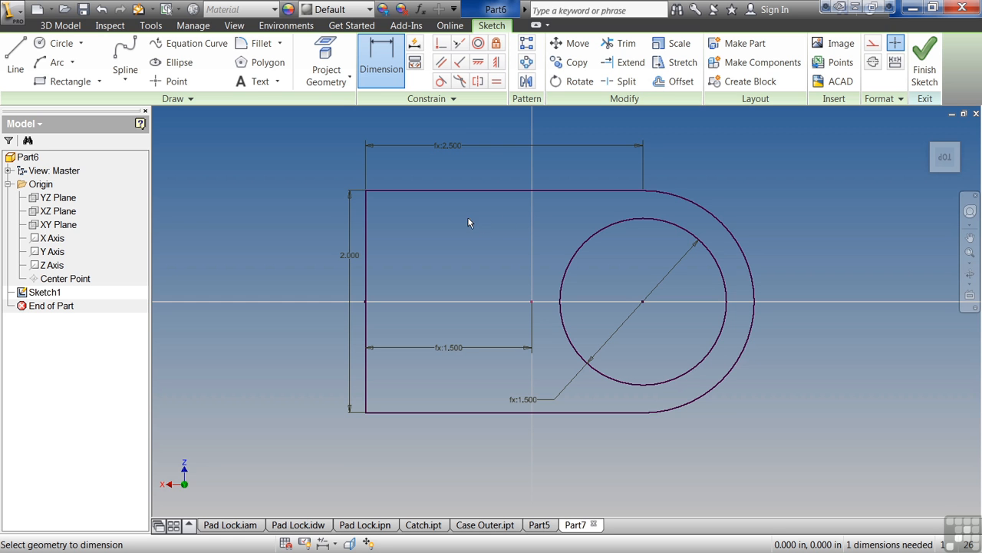
Draw a horizontal line from the left edge's midpoint to the circle's centre and make it construction geometry.
{"action": "left_click", "coordinate": [14, 52]}
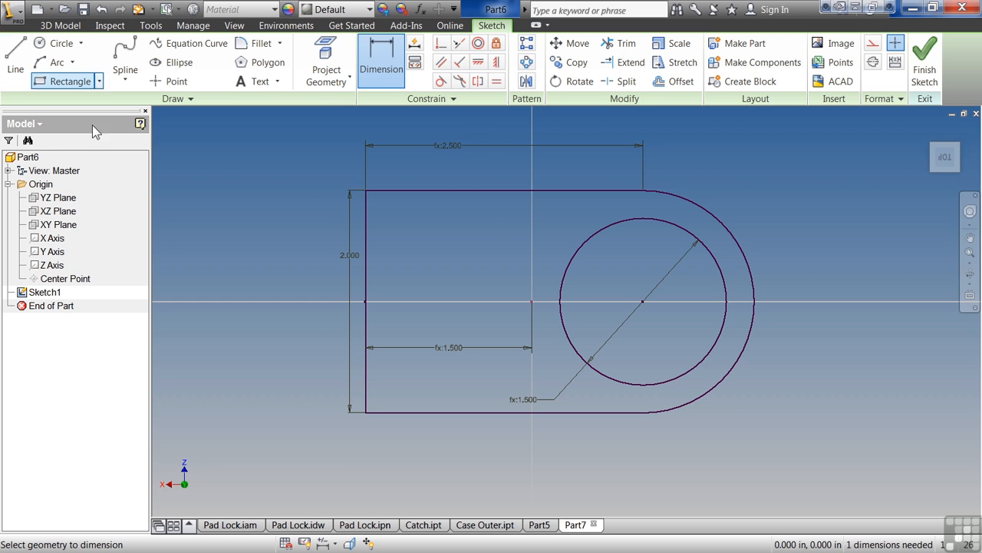
{"action": "left_click", "coordinate": [365, 301]}
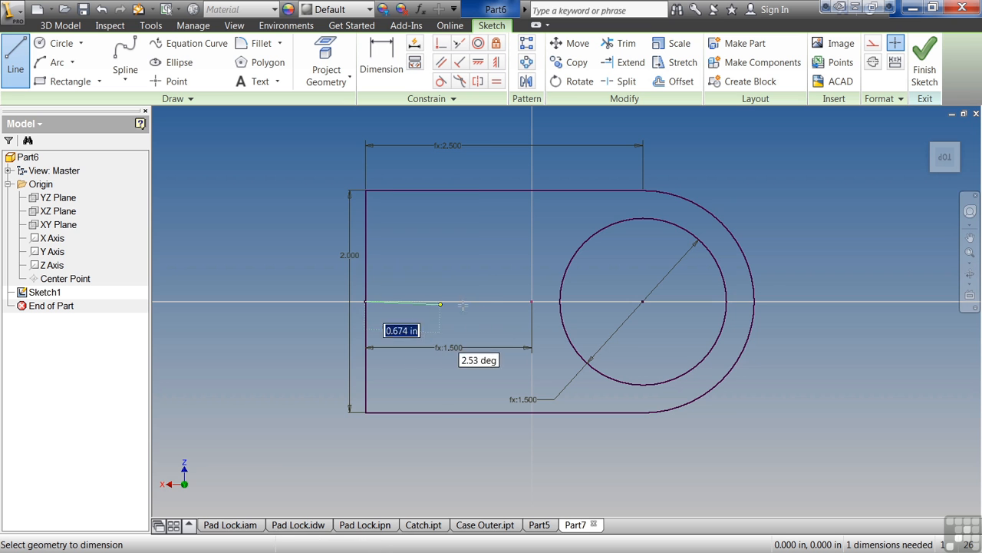
{"action": "left_click", "coordinate": [643, 301]}
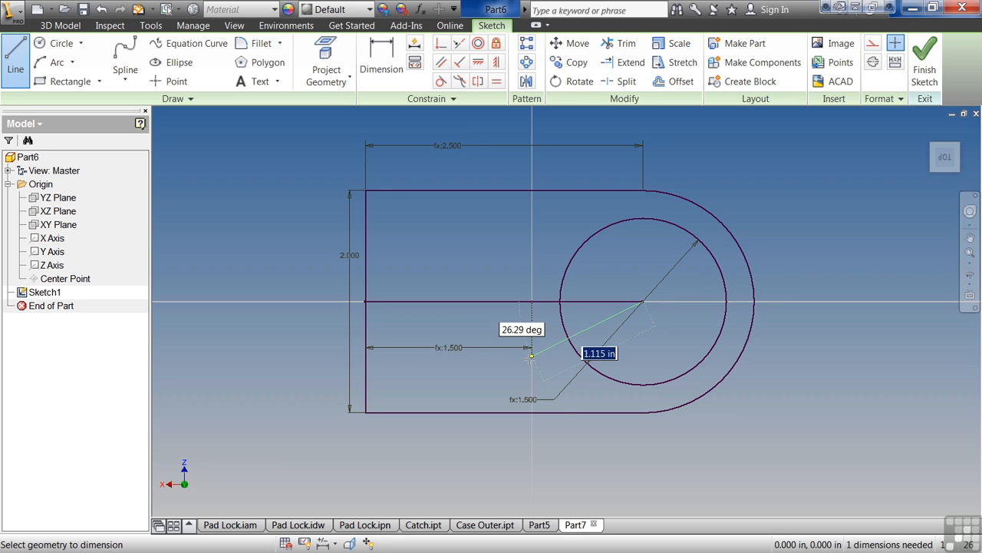
{"action": "right_click", "coordinate": [516, 358]}
{"action": "left_click", "coordinate": [568, 359]}
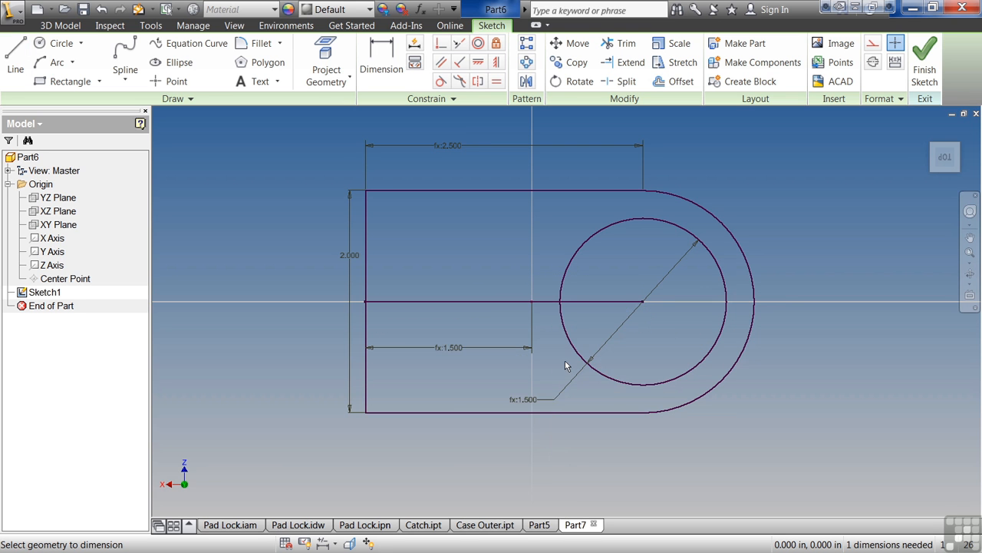
{"action": "left_click", "coordinate": [476, 302]}
{"action": "left_click", "coordinate": [875, 46]}
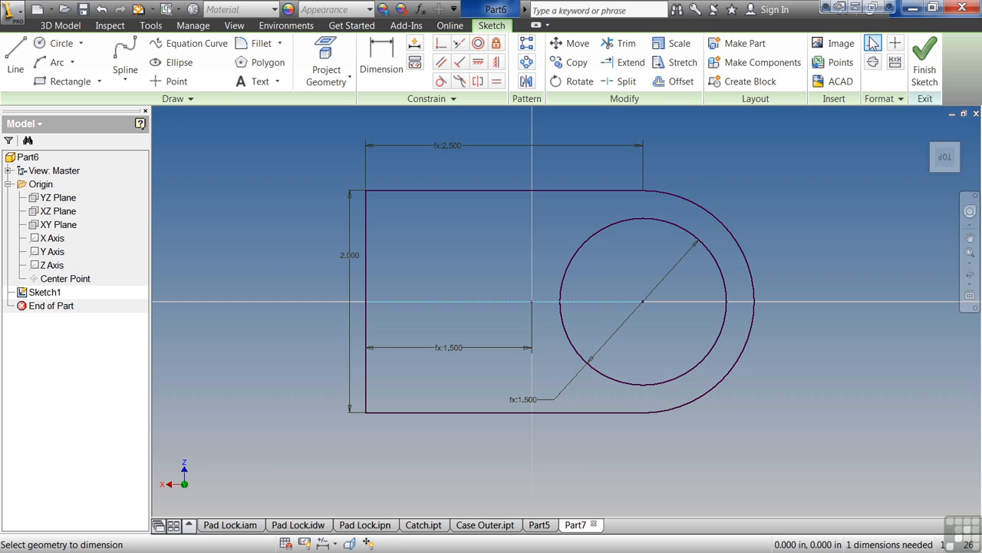
{"action": "left_click", "coordinate": [492, 270]}
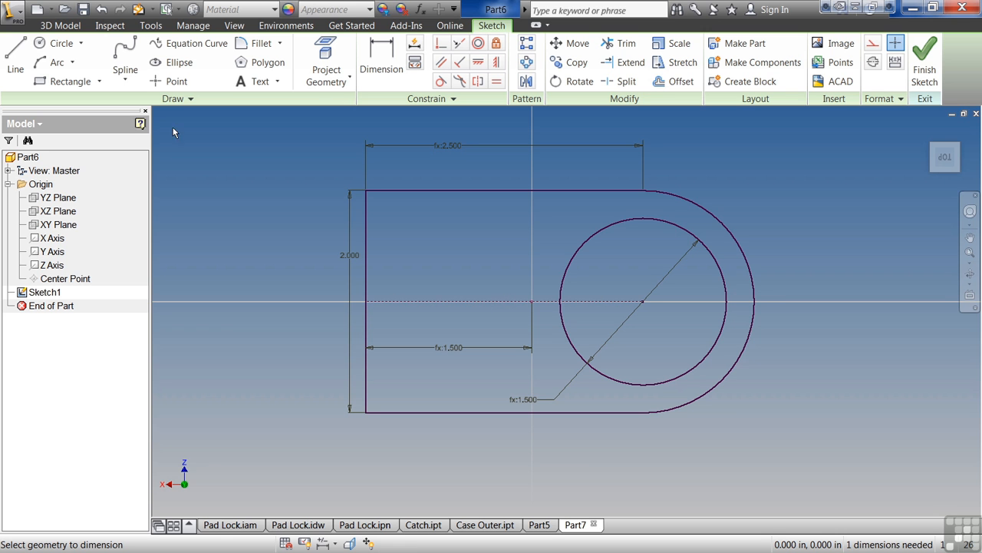
Sketch two small rectangles, one near the profile's upper-left corner and one near its lower-left corner.
{"action": "left_click", "coordinate": [87, 82]}
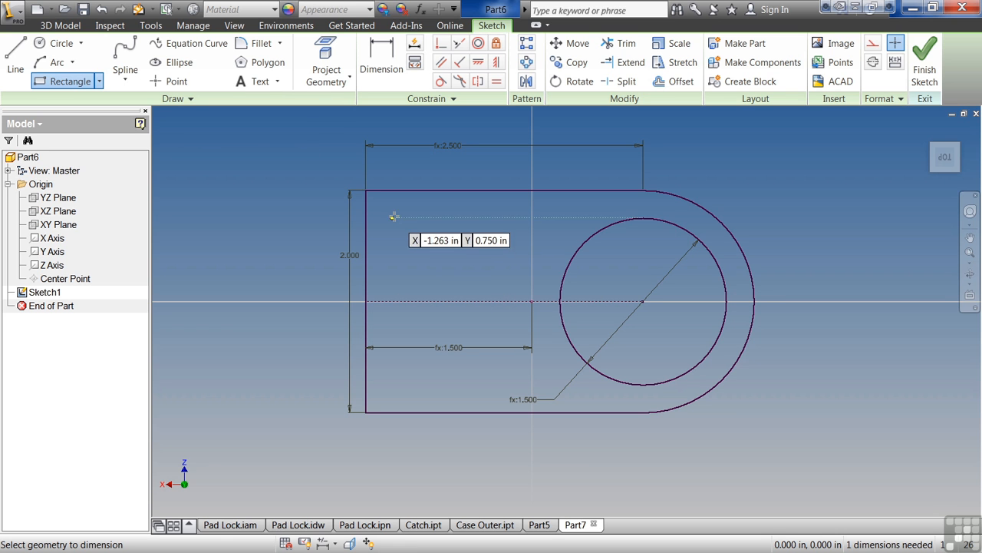
{"action": "left_click", "coordinate": [399, 219]}
{"action": "left_click", "coordinate": [447, 240]}
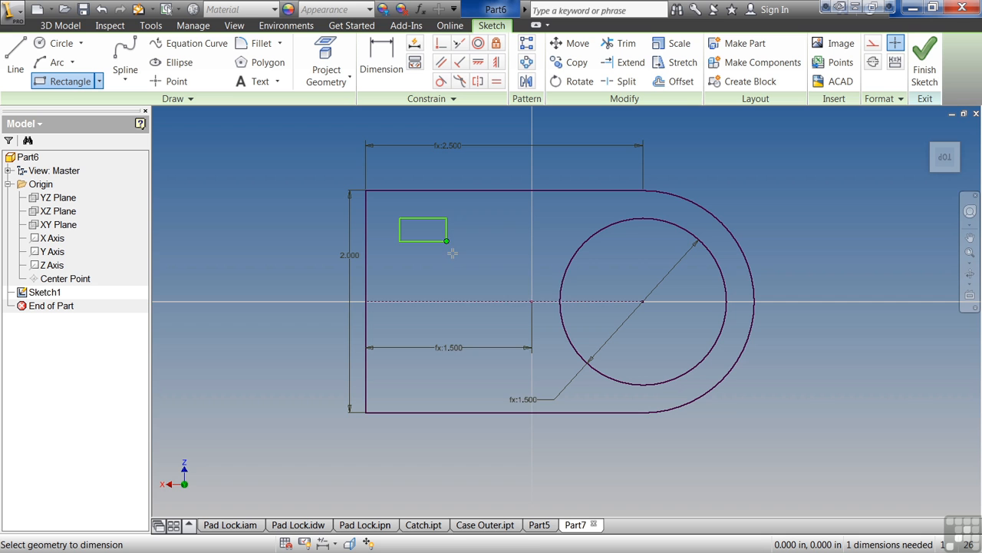
{"action": "left_click", "coordinate": [399, 371]}
{"action": "left_click", "coordinate": [451, 396]}
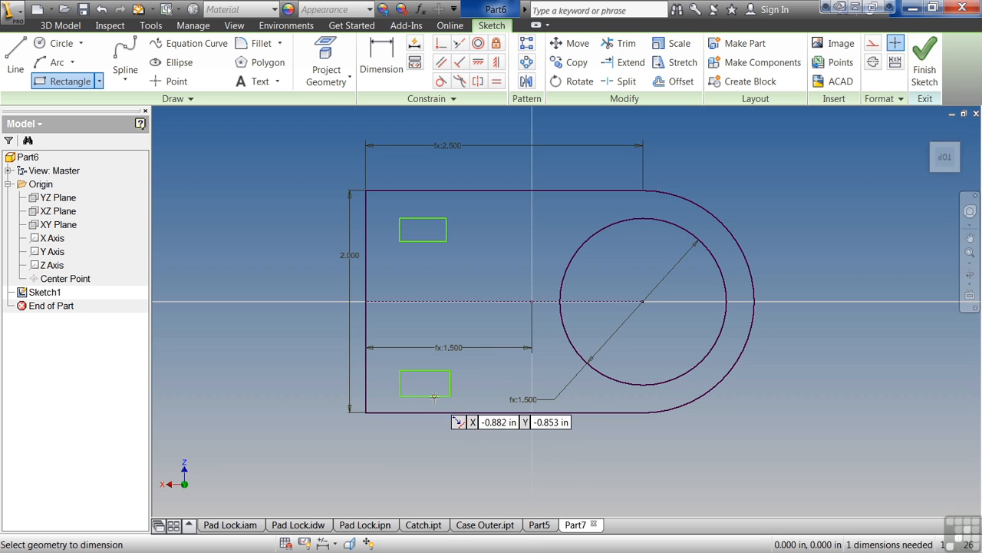
{"action": "key", "text": "Escape"}
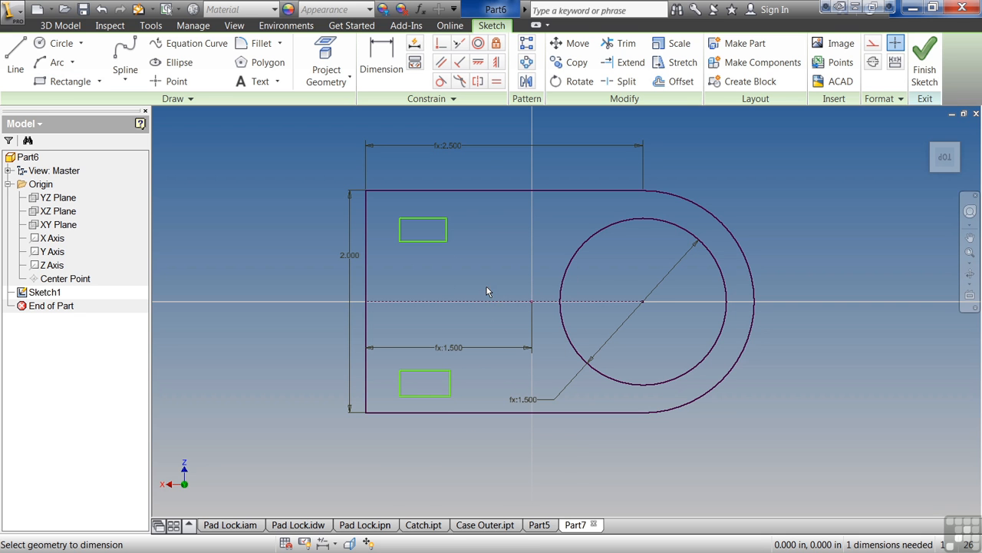
Constrain the two rectangles' corresponding edges symmetric about the construction centre line.
{"action": "left_click", "coordinate": [478, 81]}
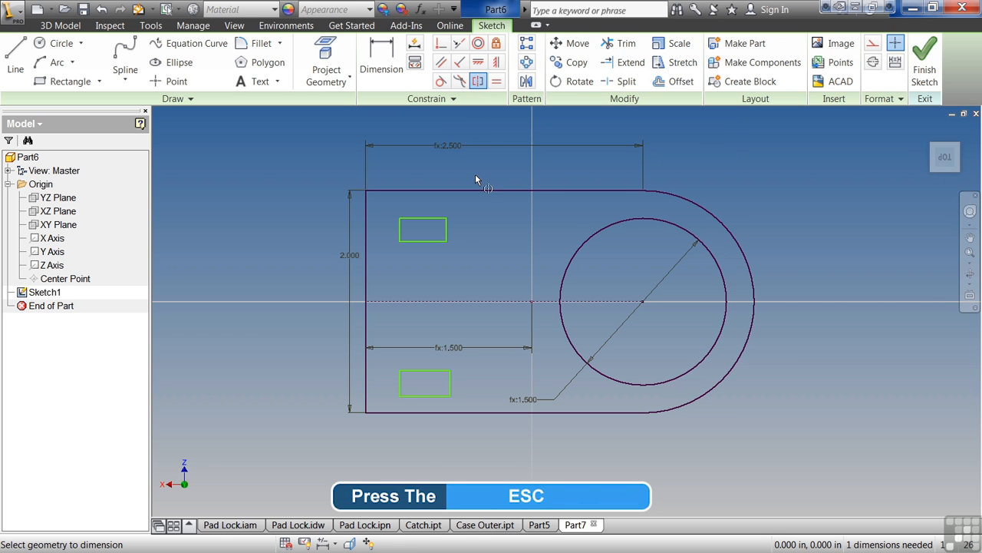
{"action": "left_click", "coordinate": [447, 230]}
{"action": "left_click", "coordinate": [450, 384]}
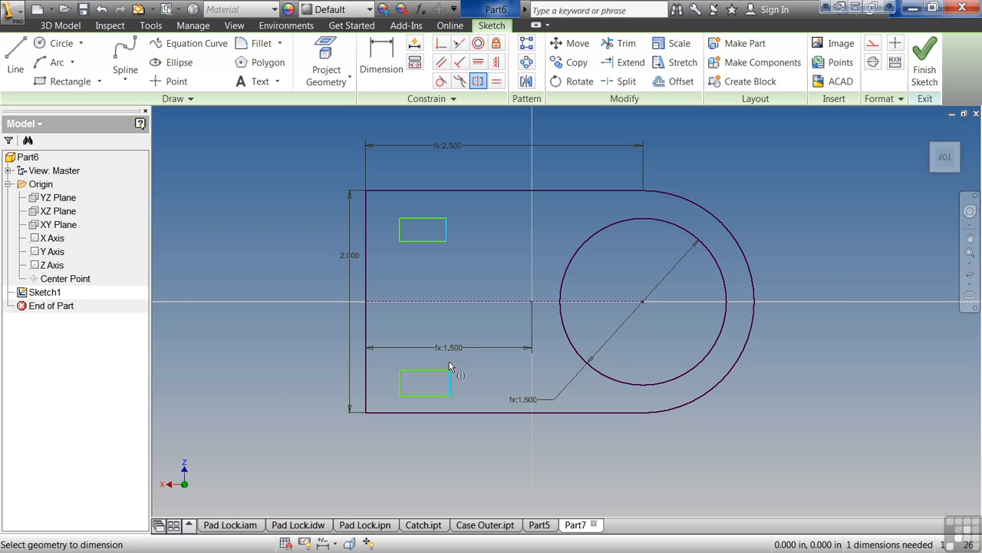
{"action": "left_click", "coordinate": [453, 305]}
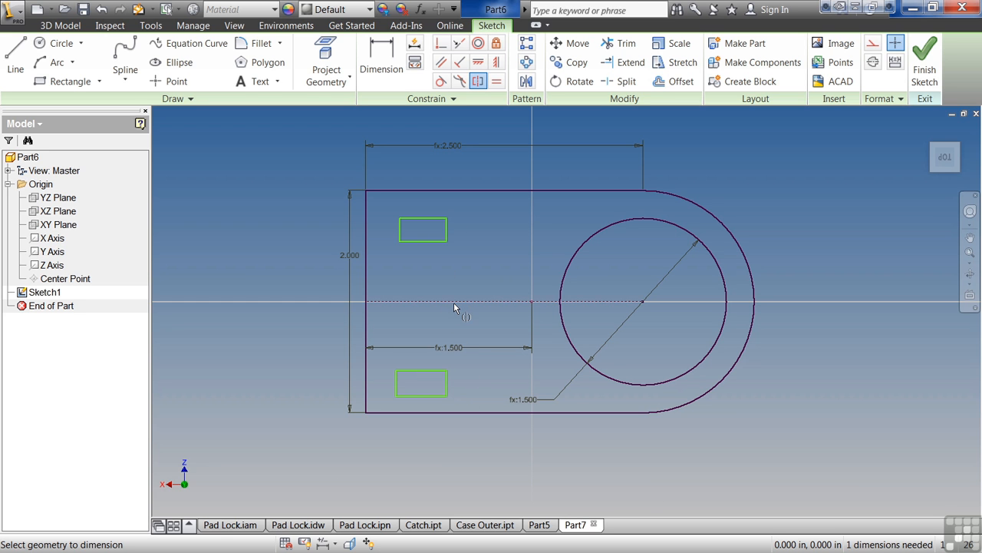
{"action": "left_click", "coordinate": [435, 370]}
{"action": "left_click", "coordinate": [435, 241]}
{"action": "left_click", "coordinate": [428, 394]}
{"action": "left_click", "coordinate": [429, 209]}
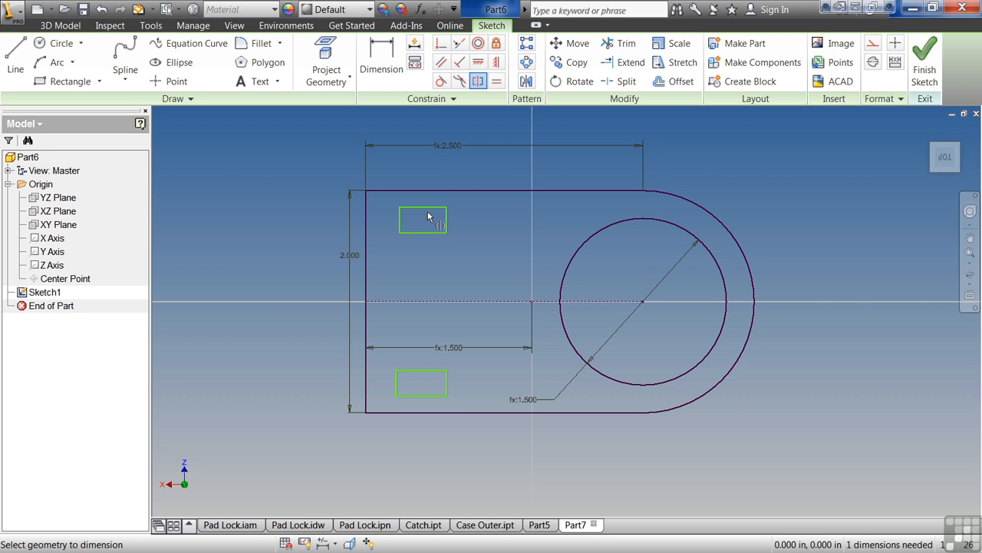
{"action": "left_click", "coordinate": [400, 221]}
{"action": "left_click", "coordinate": [397, 384]}
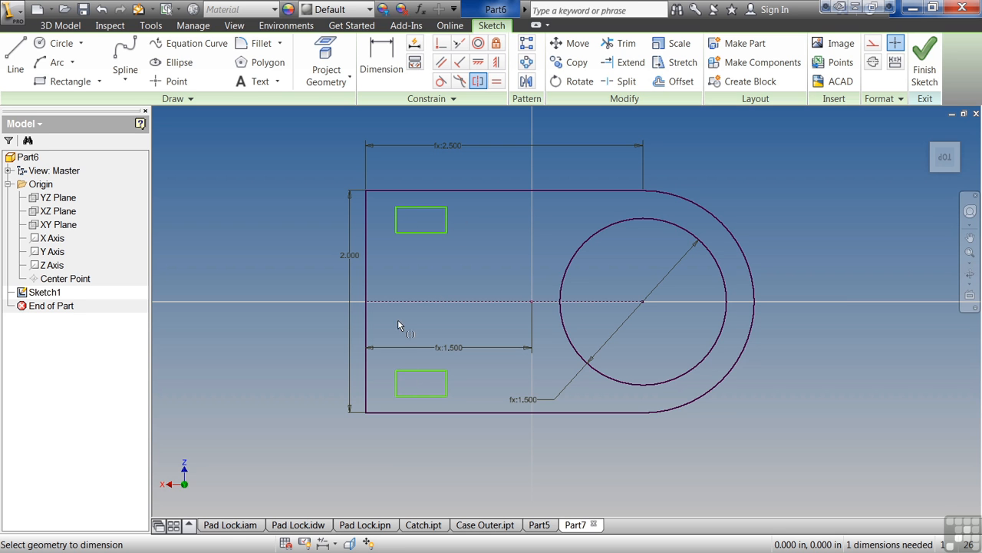
{"action": "right_click", "coordinate": [415, 270]}
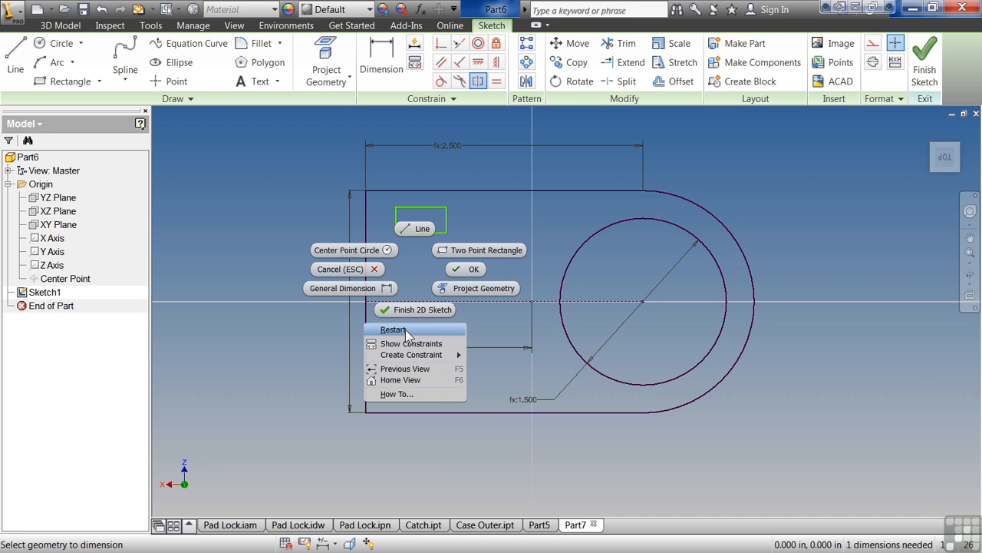
Restart dimensioning and set the upper rectangle's height to .375.
{"action": "left_click", "coordinate": [471, 271]}
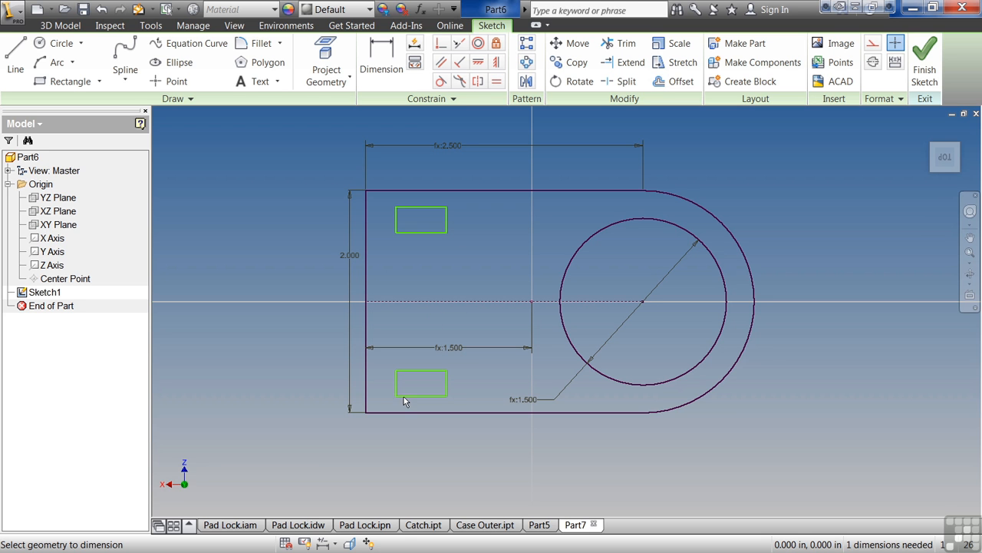
{"action": "left_click", "coordinate": [381, 61]}
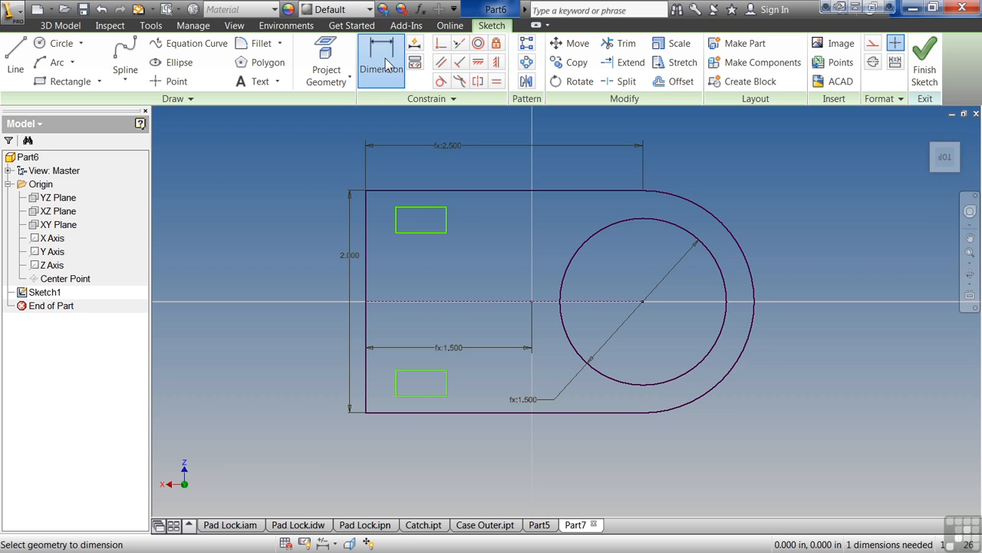
{"action": "left_click", "coordinate": [445, 222]}
{"action": "left_click", "coordinate": [478, 223]}
{"action": "type", "text": ".375"}
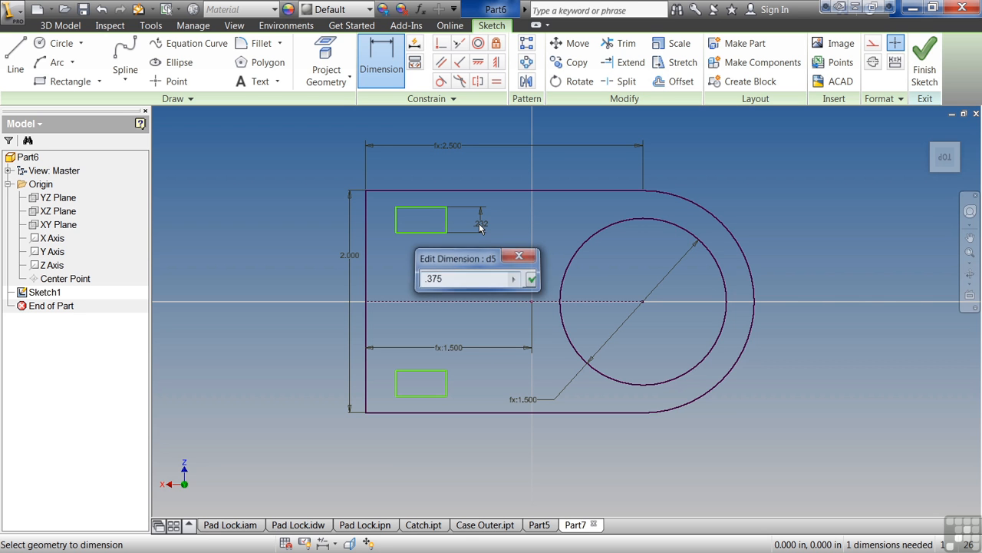
{"action": "key", "text": "Return"}
Dimension the upper rectangle's width as .5 and leave the dimension command.
{"action": "left_click", "coordinate": [424, 246]}
{"action": "left_click", "coordinate": [428, 261]}
{"action": "type", "text": ".5"}
{"action": "key", "text": "Return"}
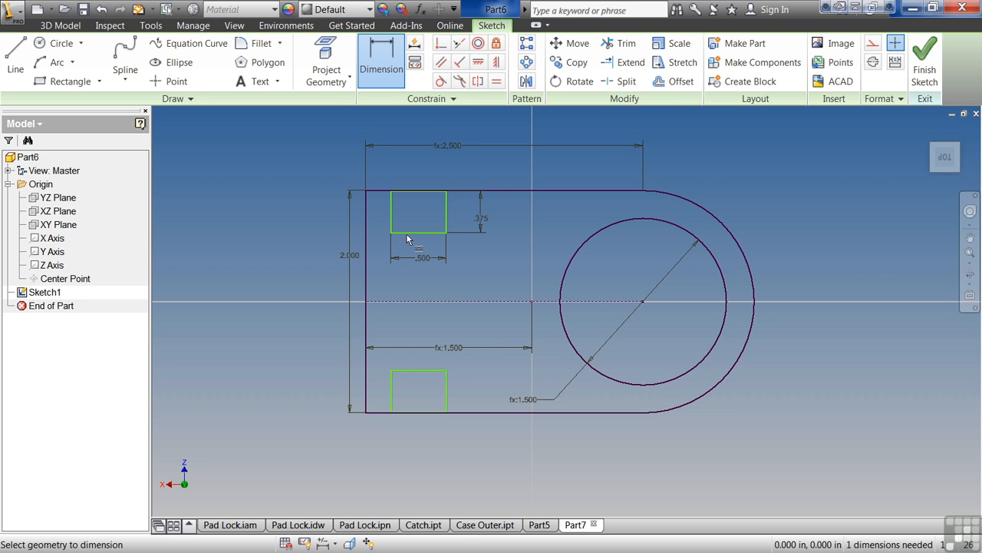
{"action": "key", "text": "Escape"}
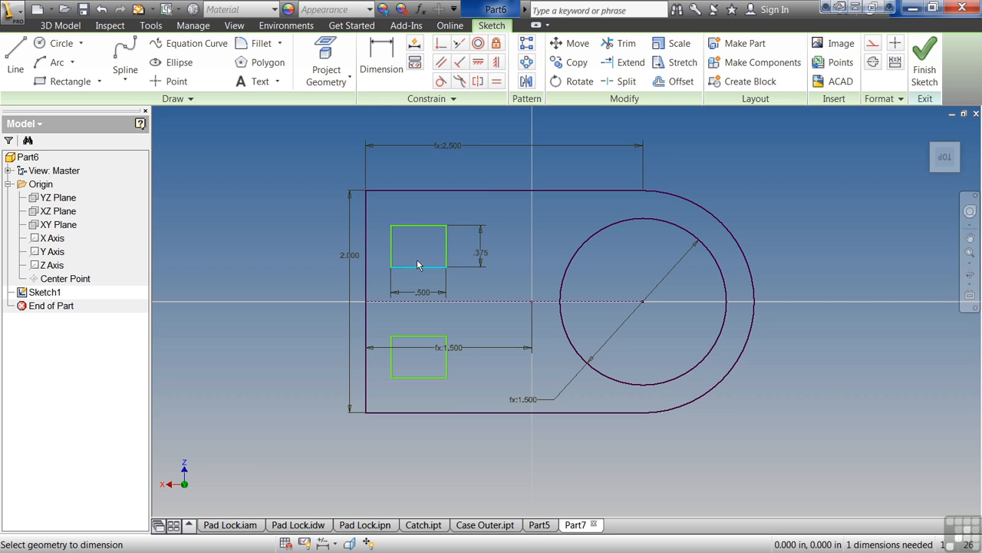
Reposition the upper rectangle and dimension its top edge .25 from the profile's top edge.
{"action": "mouse_move", "coordinate": [391, 250]}
{"action": "left_mouse_down"}
{"action": "mouse_move", "coordinate": [359, 251]}
{"action": "mouse_move", "coordinate": [584, 266]}
{"action": "mouse_move", "coordinate": [410, 281]}
{"action": "left_mouse_up"}
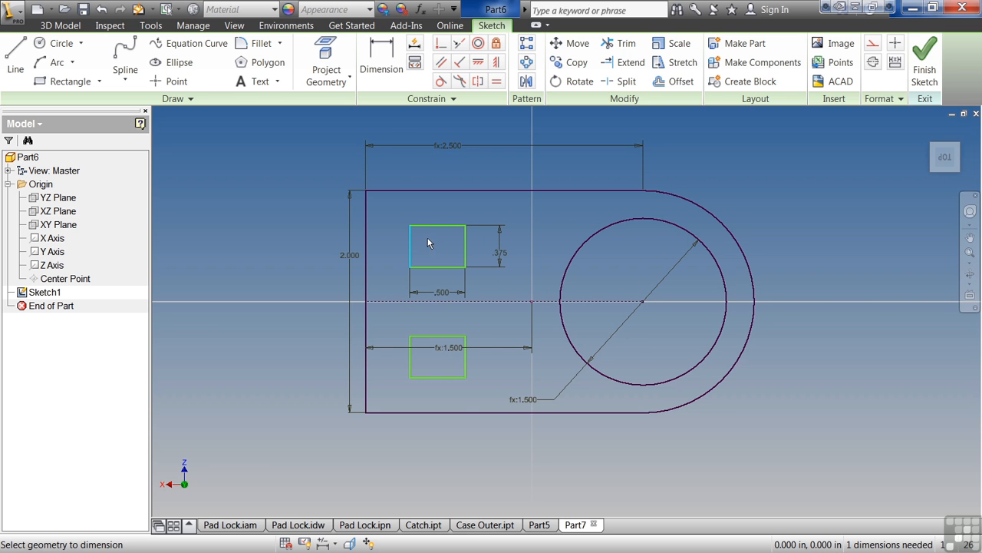
{"action": "left_click_drag", "start_coordinate": [431, 232], "coordinate": [460, 239]}
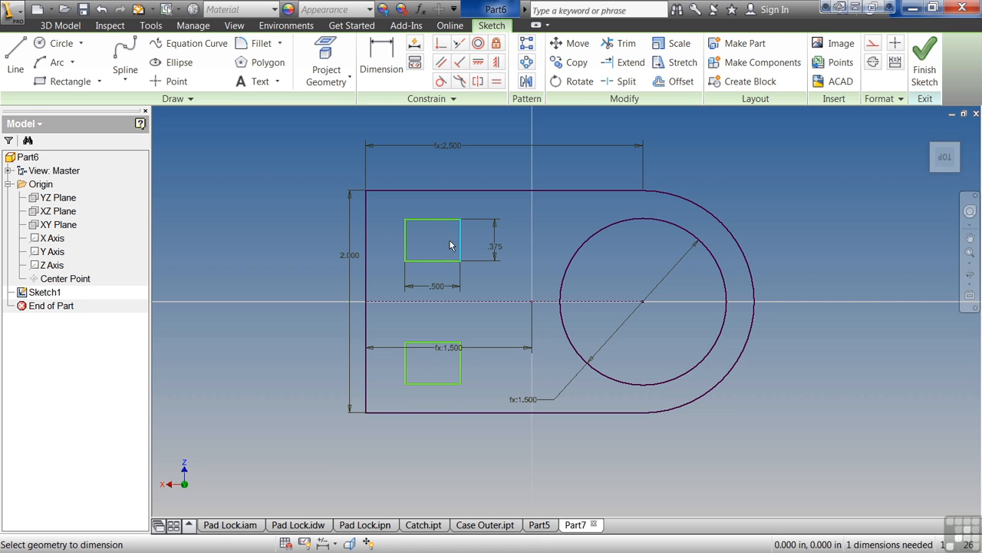
{"action": "key", "text": "d"}
{"action": "left_click", "coordinate": [432, 219]}
{"action": "left_click", "coordinate": [435, 190]}
{"action": "left_click", "coordinate": [439, 170]}
{"action": "type", "text": ".25"}
{"action": "key", "text": "Return"}
Dimension the rectangle's left edge from the profile's left edge, setting it equal to d7.
{"action": "left_click", "coordinate": [407, 244]}
{"action": "left_click", "coordinate": [366, 240]}
{"action": "left_click", "coordinate": [379, 235]}
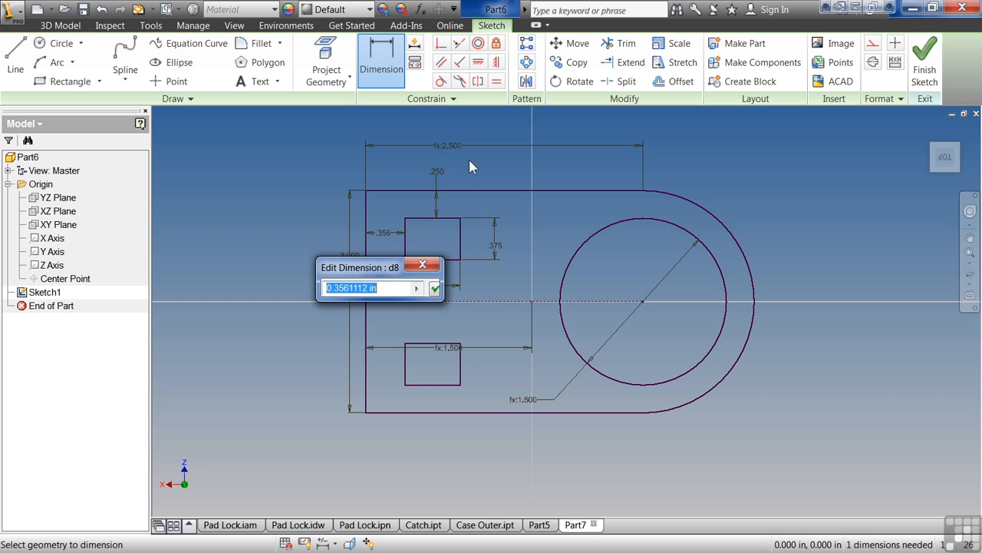
{"action": "left_click", "coordinate": [437, 172]}
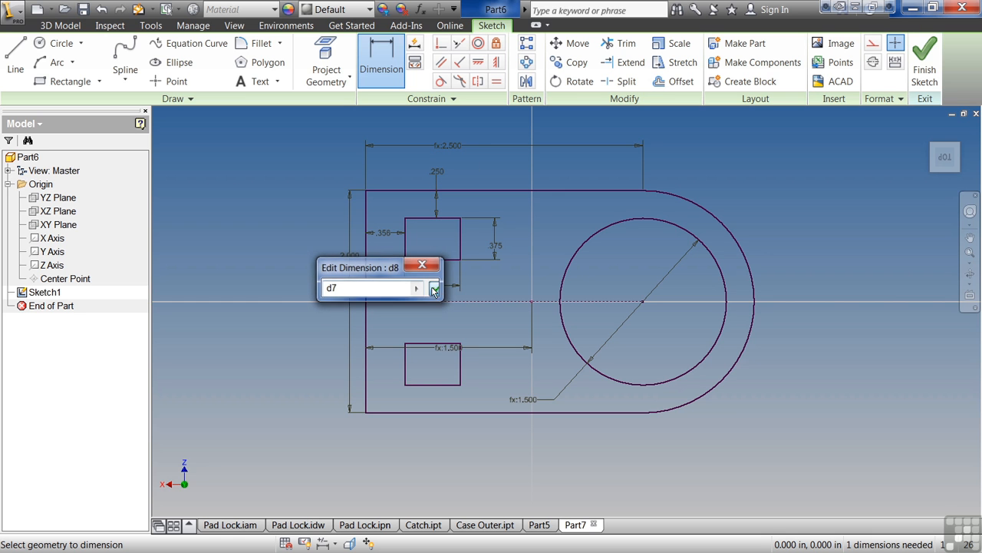
{"action": "left_click", "coordinate": [433, 289]}
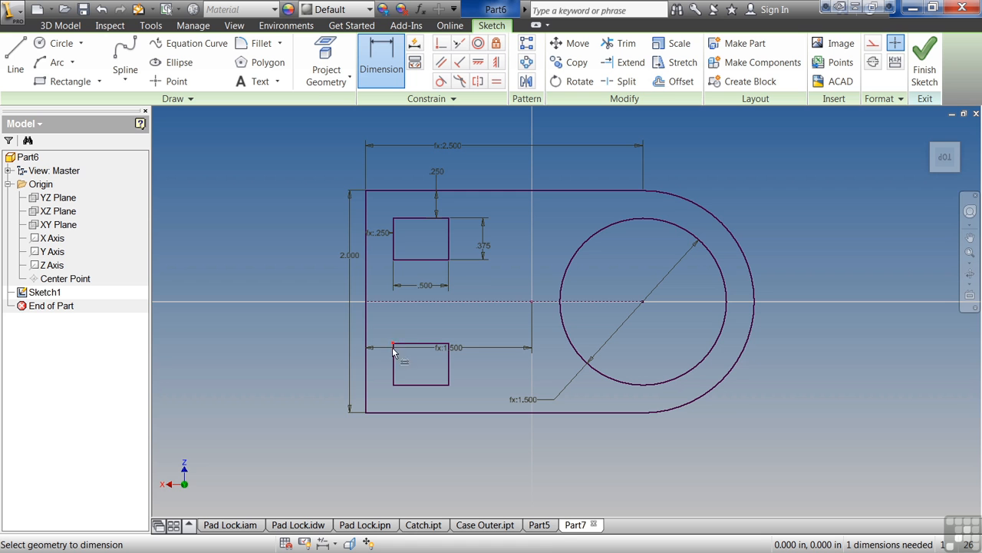
Change the profile's overall height to 2.5 and then back to 2.0 to test the linked offsets.
{"action": "left_click", "coordinate": [347, 258]}
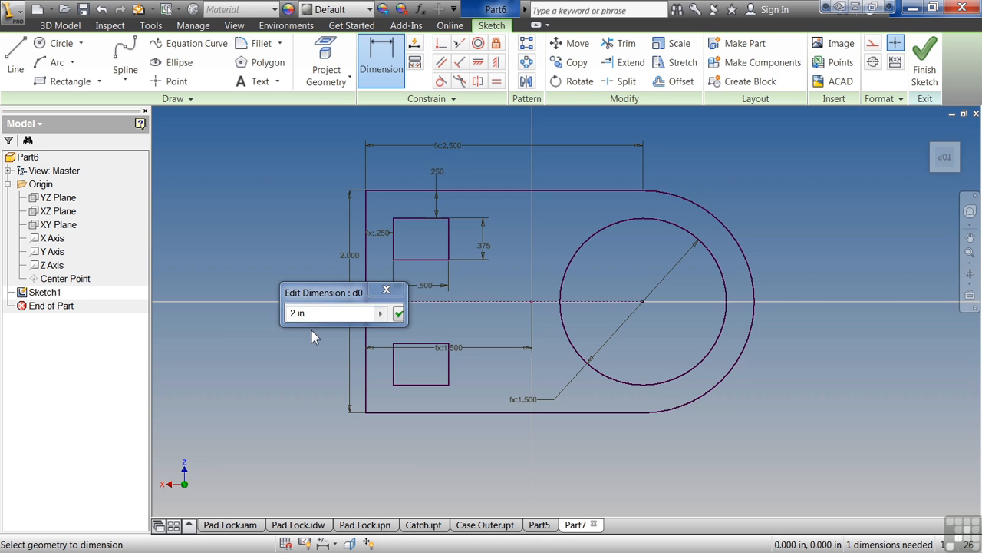
{"action": "type", "text": "2.5"}
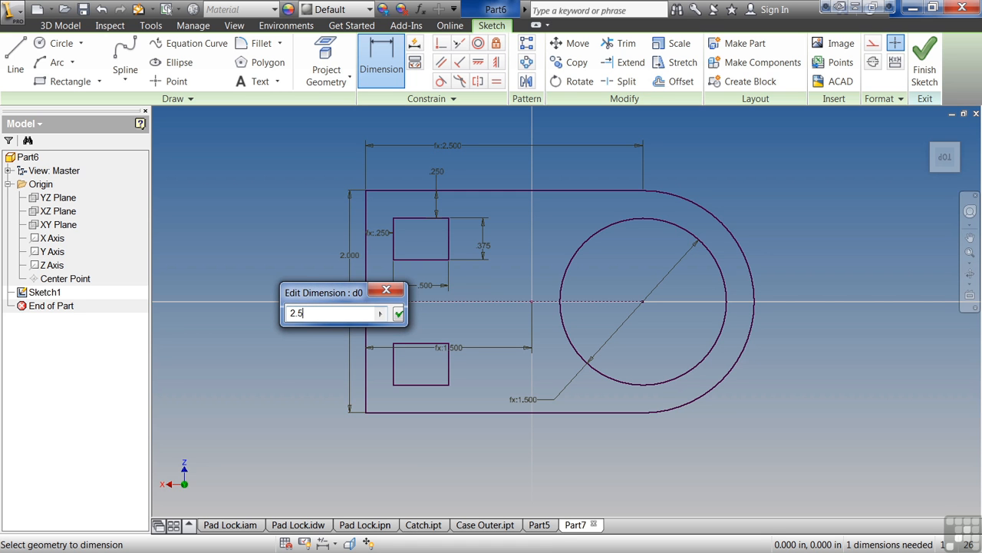
{"action": "key", "text": "Return"}
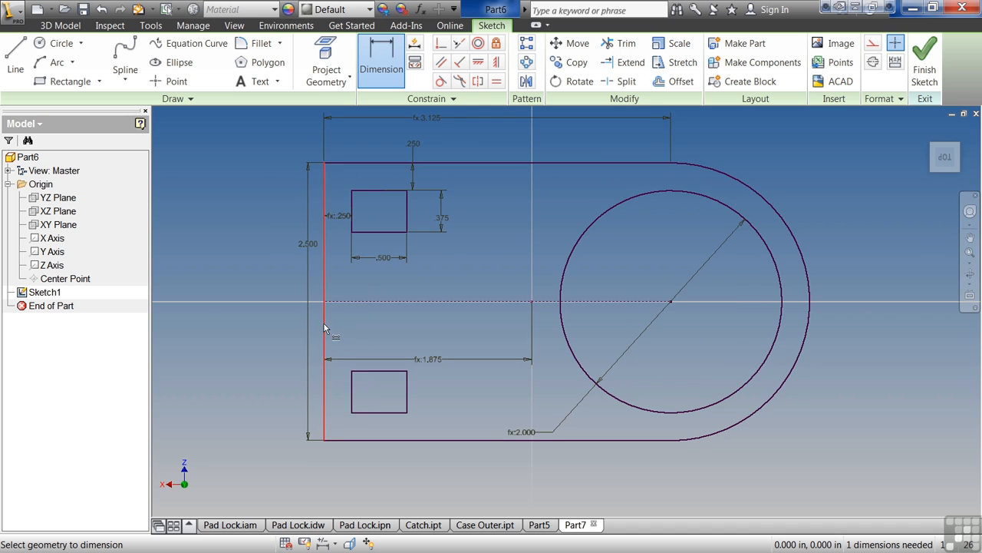
{"action": "middle_click_drag", "start_coordinate": [463, 306], "coordinate": [429, 322]}
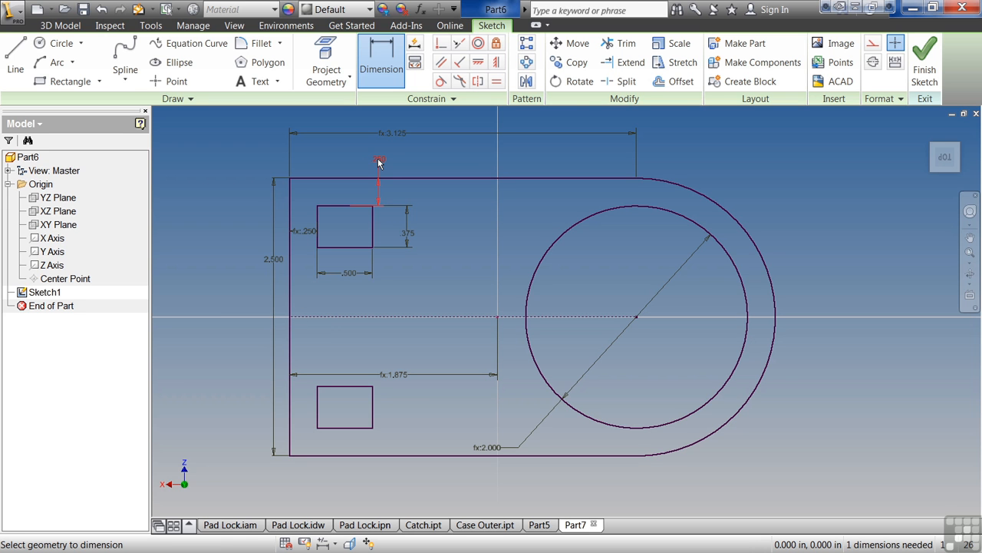
{"action": "left_click", "coordinate": [274, 259]}
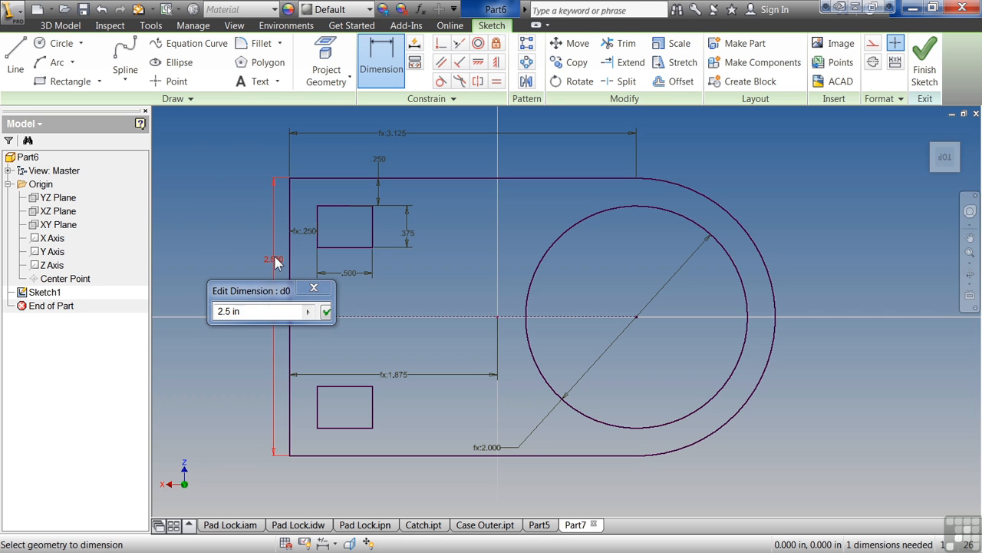
{"action": "double_click", "coordinate": [228, 310]}
{"action": "type", "text": "2.0"}
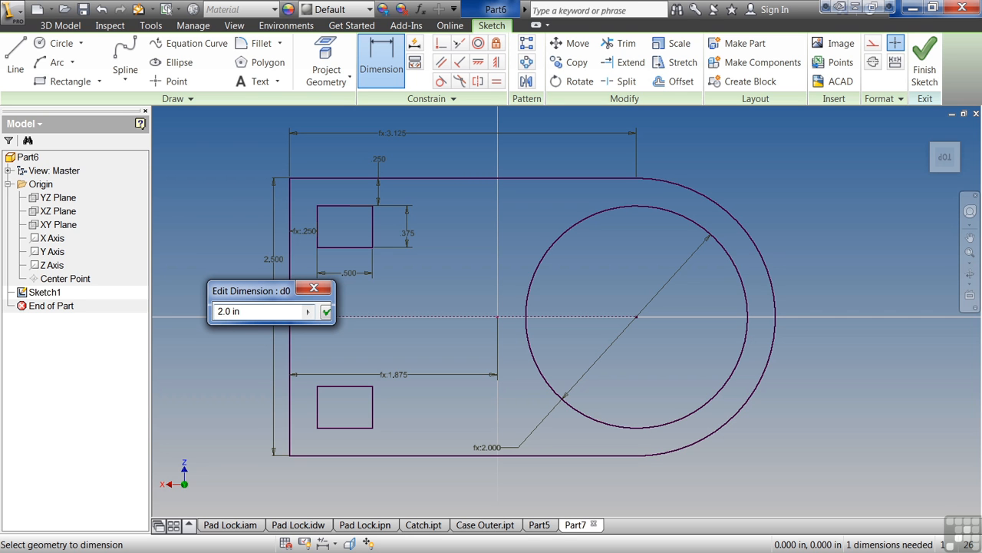
{"action": "left_click", "coordinate": [327, 310]}
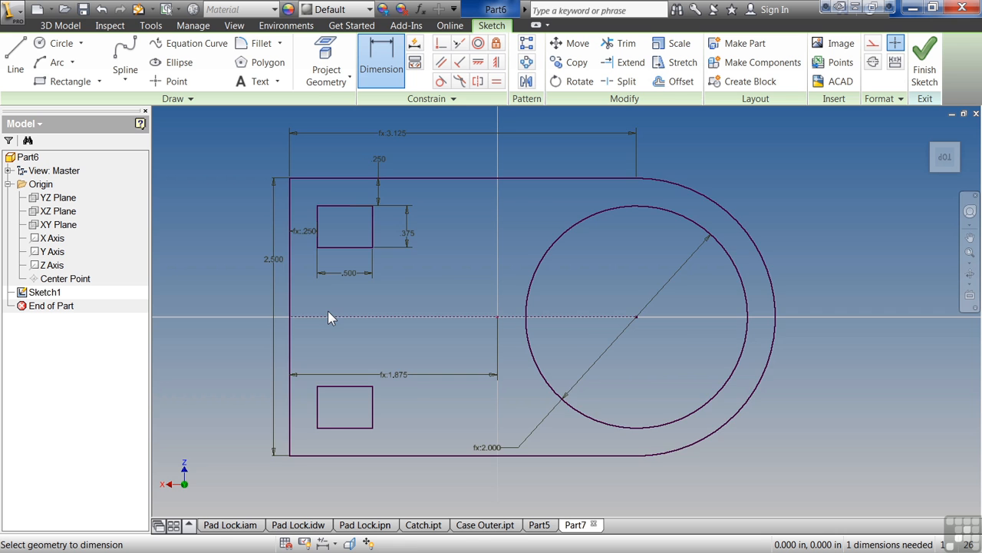
Set the rectangle's top offset dimension to the formula d0/4.
{"action": "left_click", "coordinate": [407, 193]}
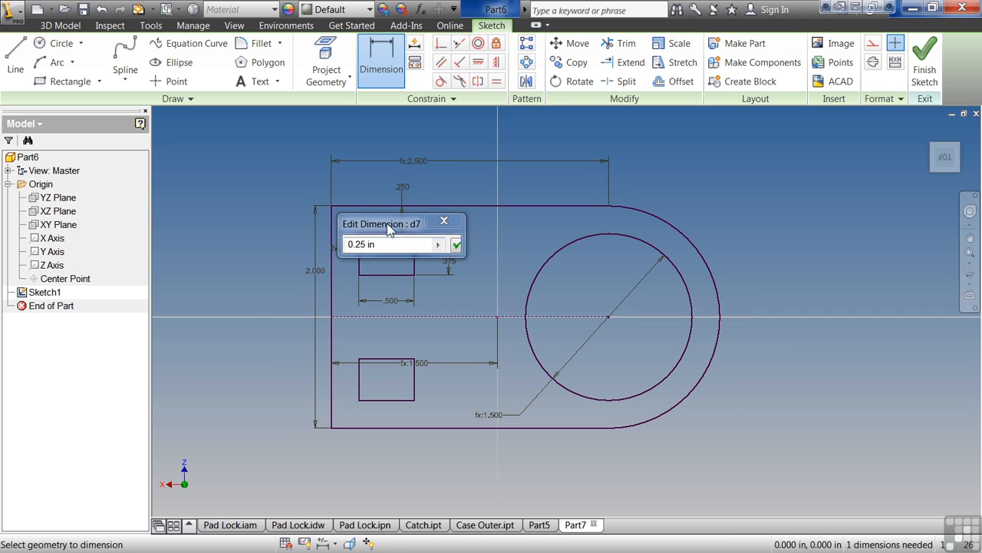
{"action": "left_click", "coordinate": [311, 272]}
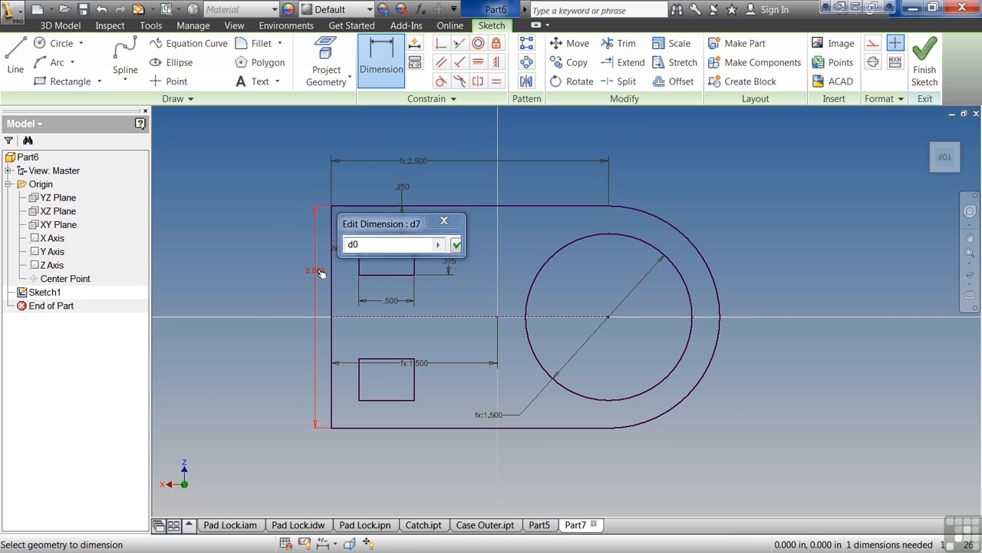
{"action": "type", "text": "/4"}
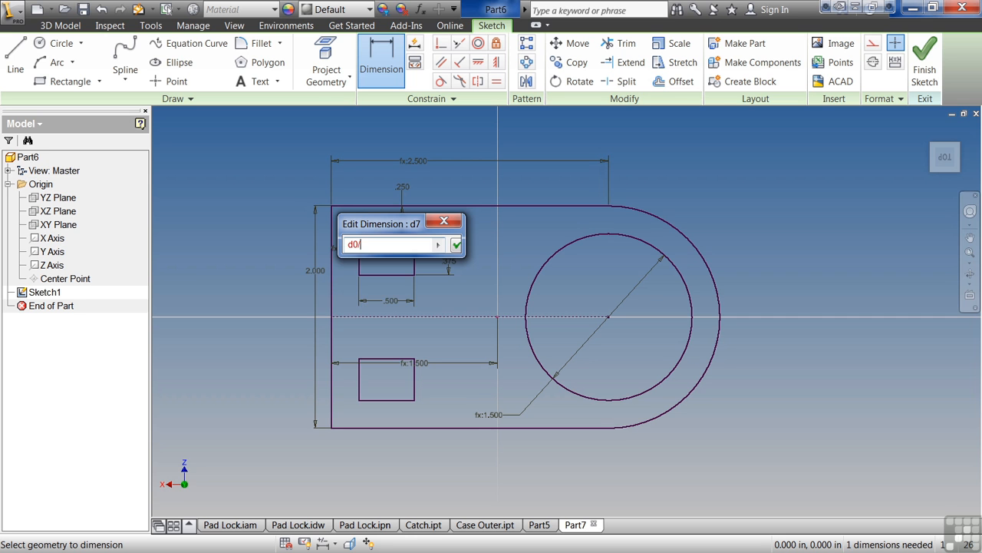
{"action": "left_click", "coordinate": [456, 245]}
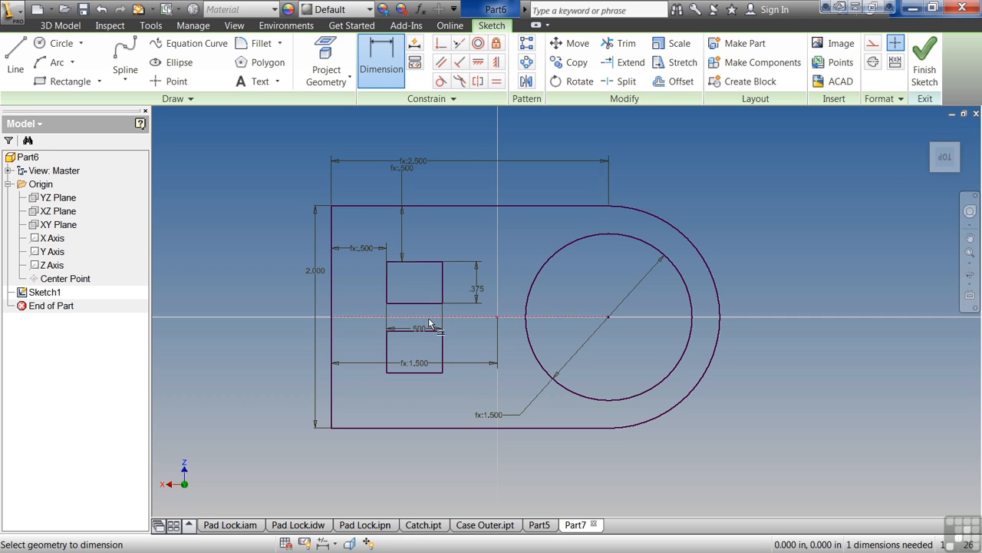
Change the top offset formula to d0/8.
{"action": "double_click", "coordinate": [358, 256]}
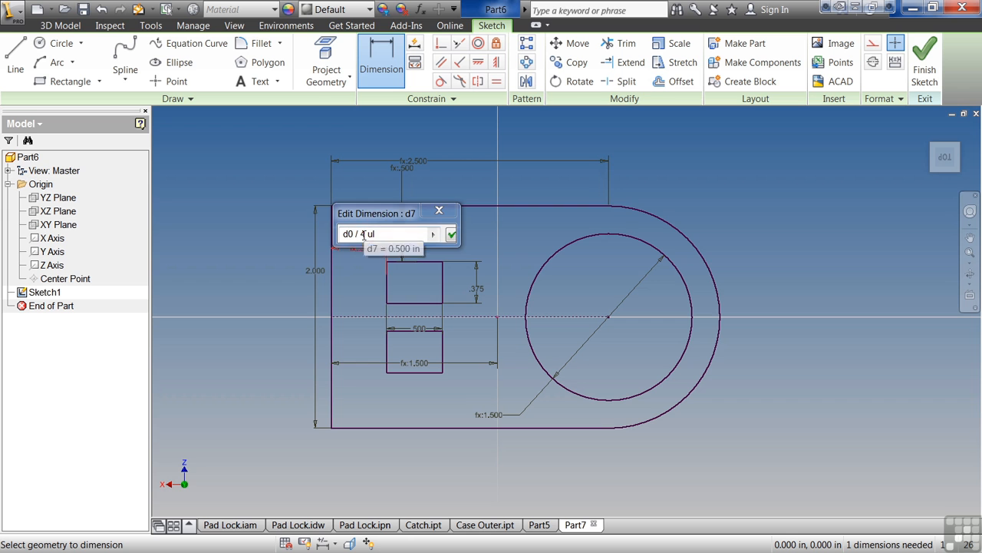
{"action": "double_click", "coordinate": [363, 234]}
{"action": "type", "text": "8"}
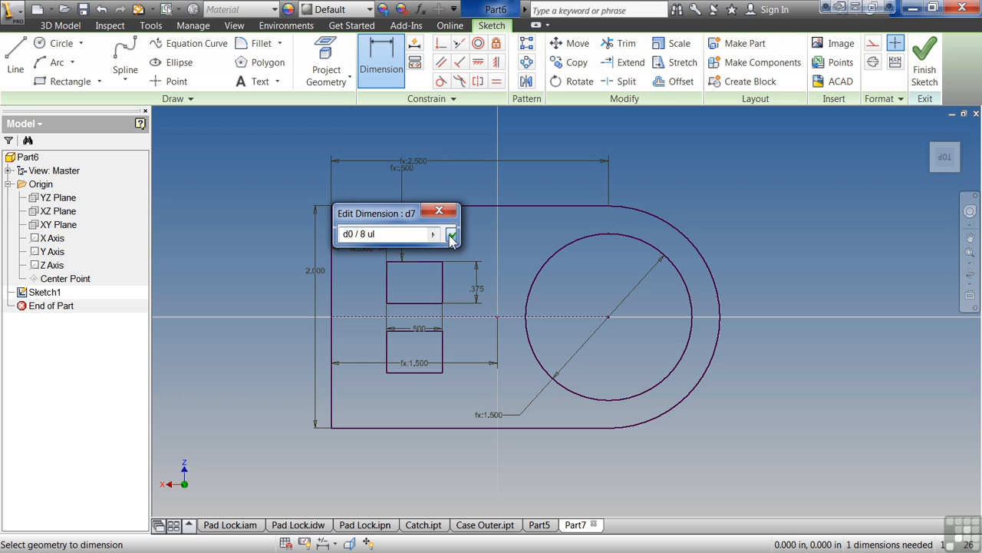
{"action": "left_click", "coordinate": [451, 235]}
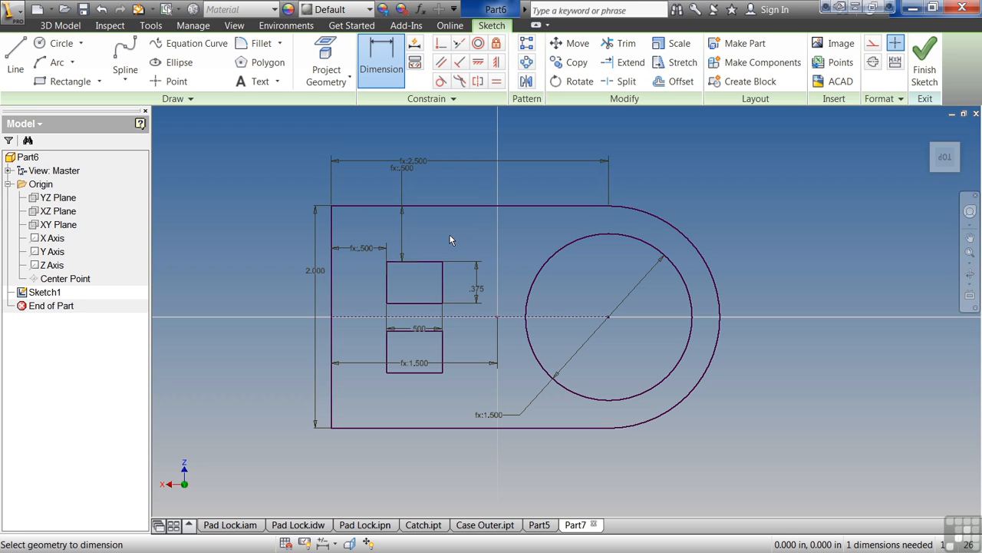
Set the profile's overall height to 2.5.
{"action": "double_click", "coordinate": [315, 272]}
{"action": "type", "text": "2.5"}
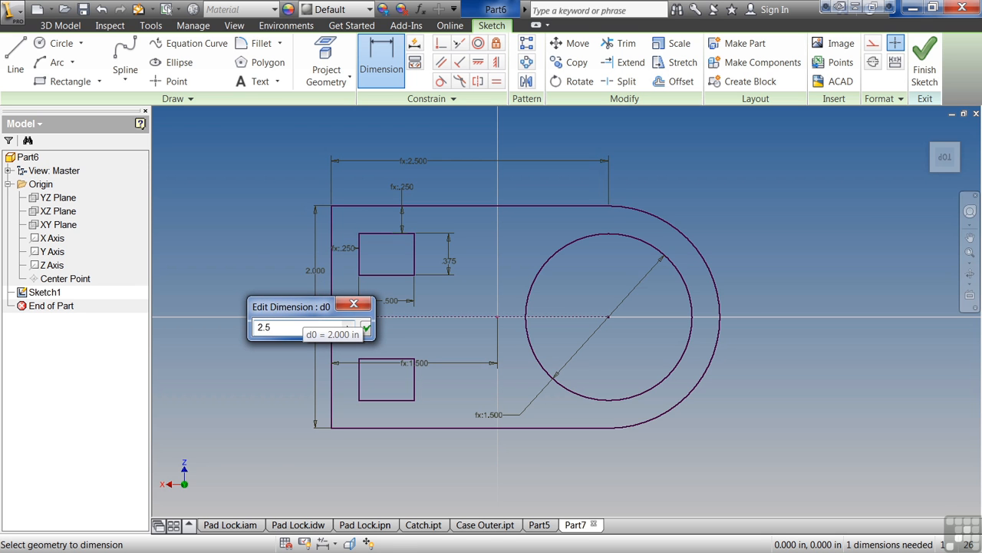
{"action": "key", "text": "Return"}
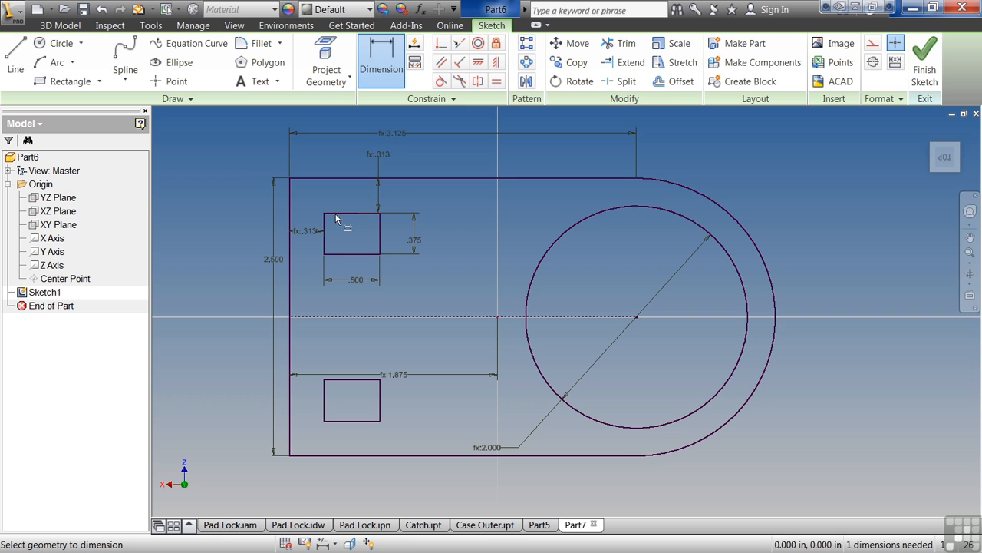
Set the profile's overall height to 3.
{"action": "double_click", "coordinate": [277, 260]}
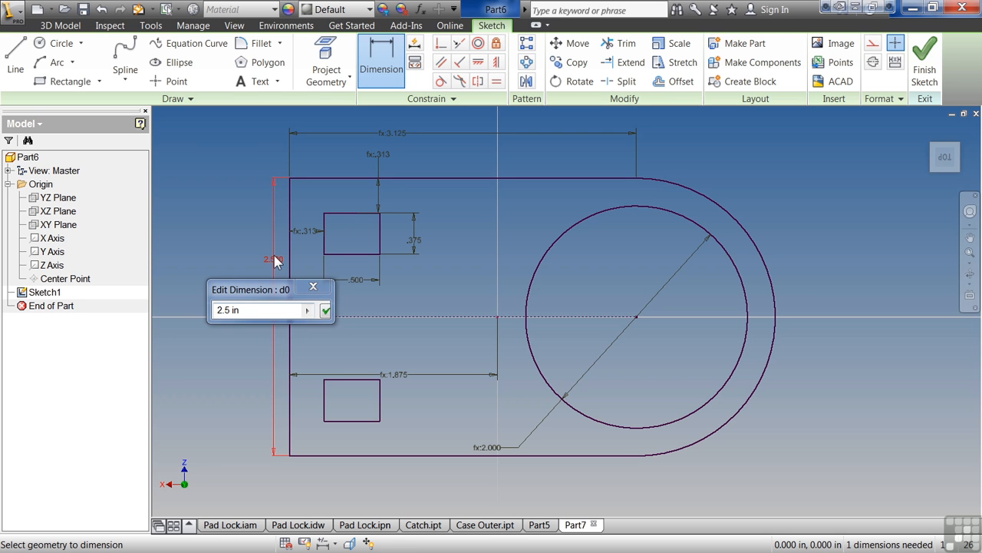
{"action": "type", "text": "3"}
{"action": "key", "text": "Return"}
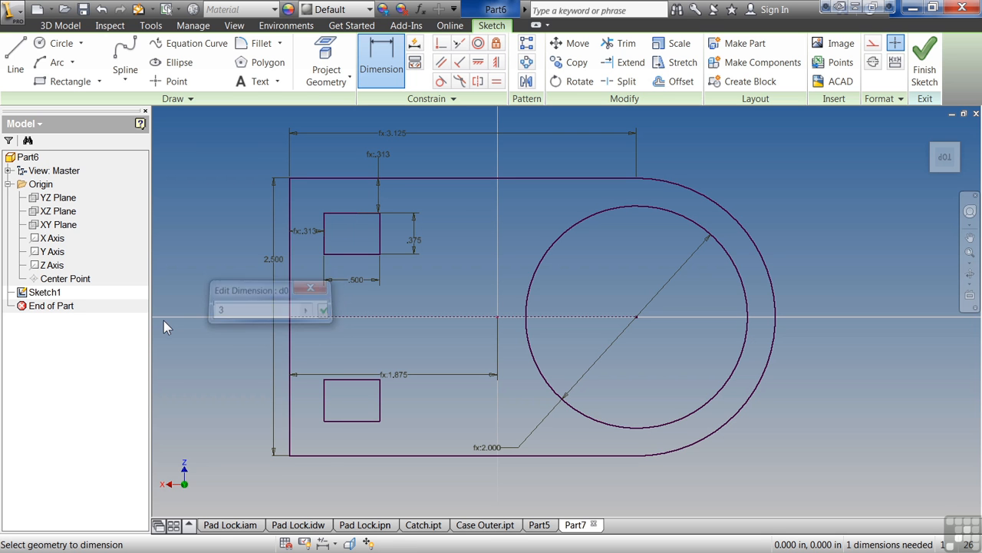
{"action": "scroll", "coordinate": [336, 317], "scroll_direction": "down", "scroll_amount": 3}
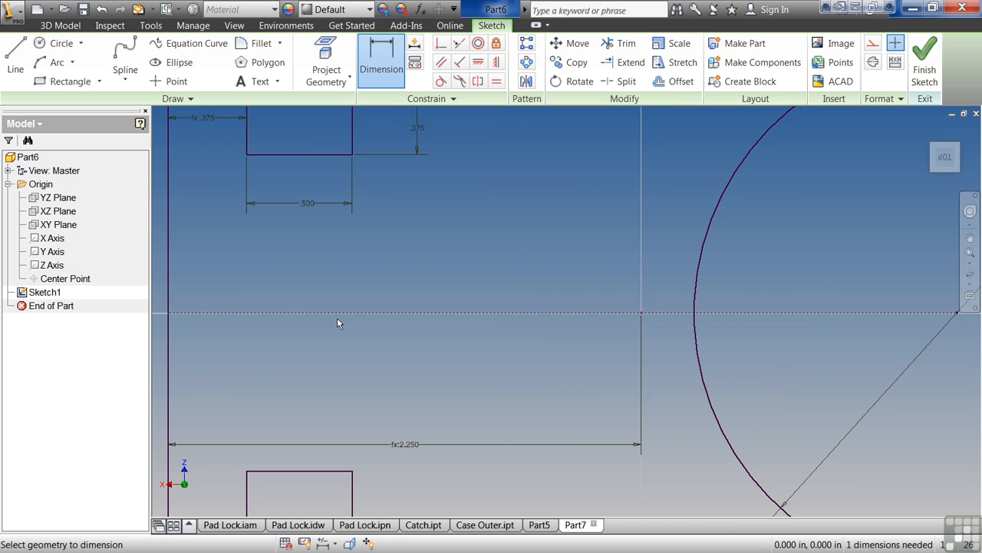
{"action": "scroll", "coordinate": [337, 317], "scroll_direction": "up", "scroll_amount": 5}
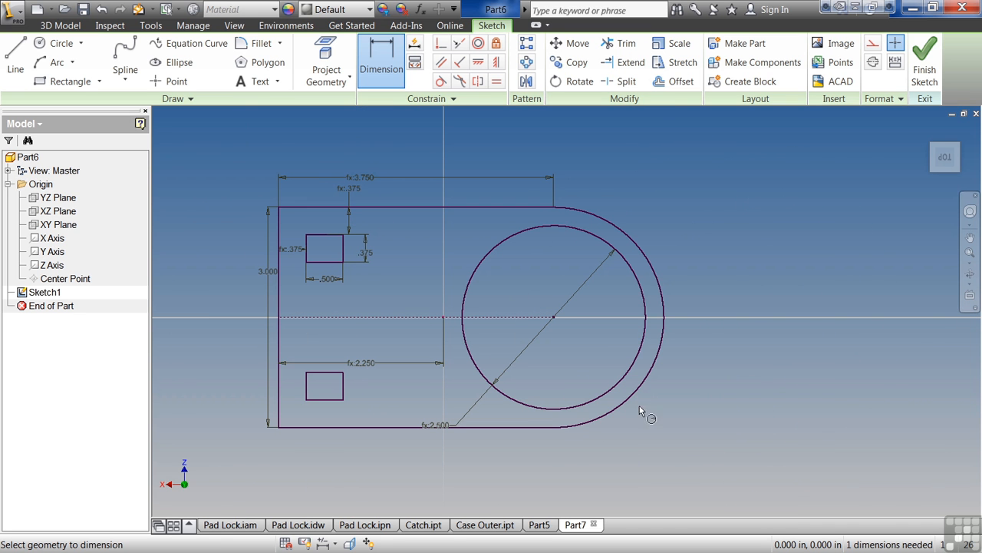